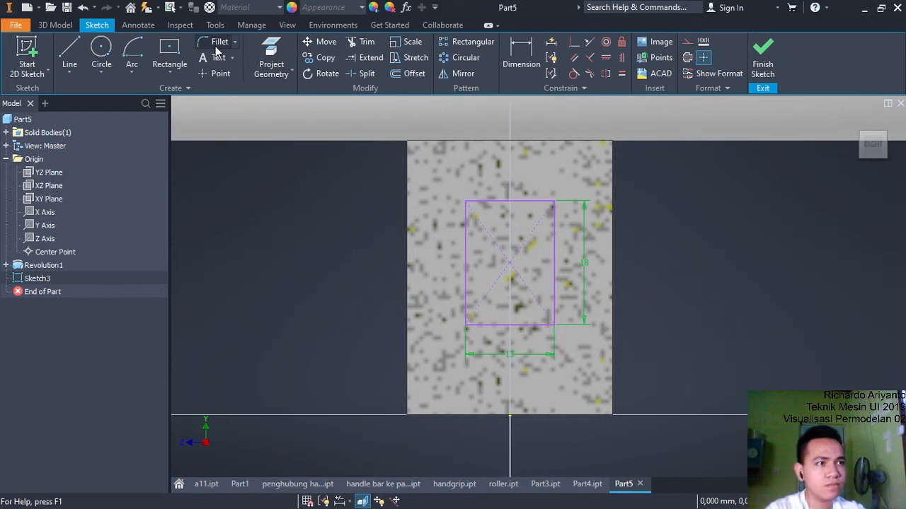
Fillet the two upper corners of the 13 by 18 mm rectangle with a 2 mm radius
{"action": "left_click", "coordinate": [216, 44]}
{"action": "left_click", "coordinate": [467, 230]}
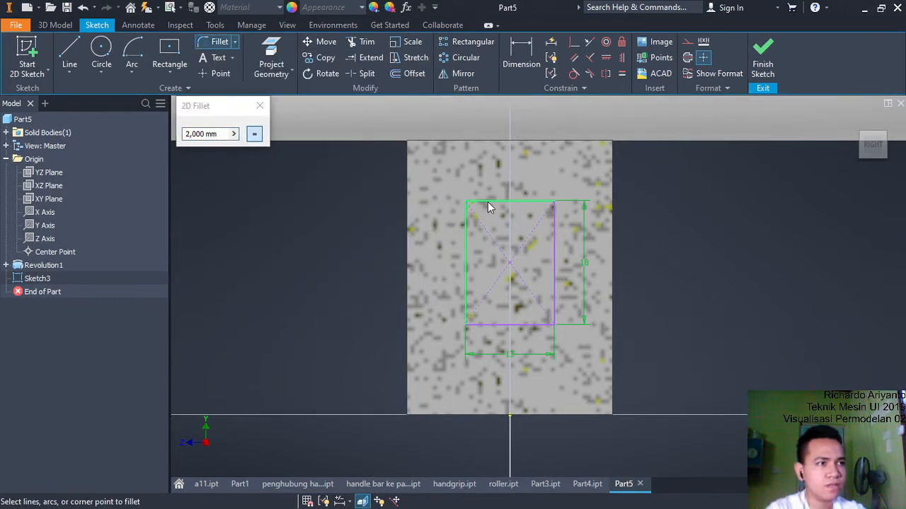
{"action": "left_click", "coordinate": [491, 203]}
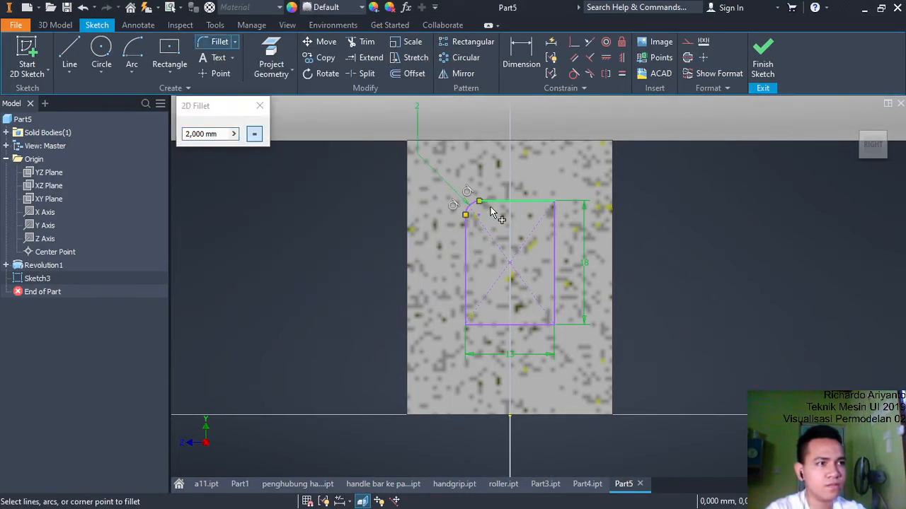
{"action": "left_click", "coordinate": [536, 202]}
{"action": "left_click", "coordinate": [555, 220]}
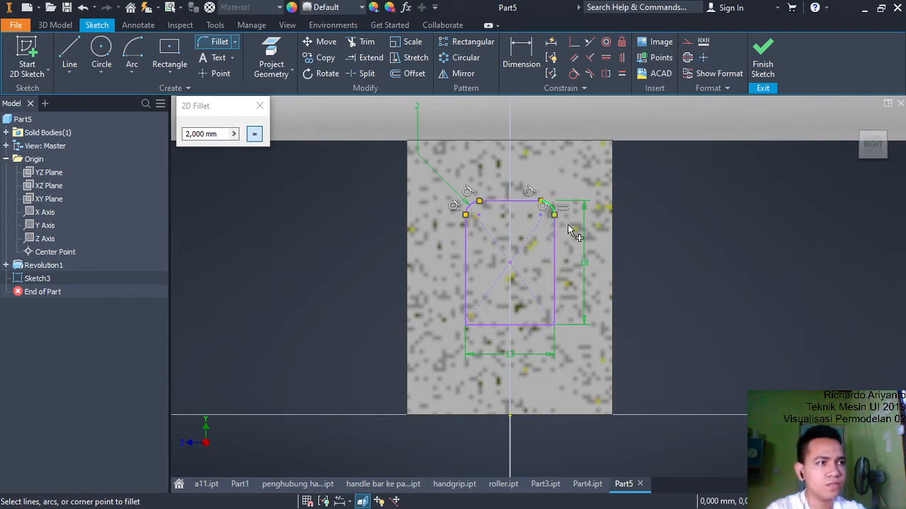
{"action": "left_click_drag", "start_coordinate": [225, 133], "coordinate": [177, 130]}
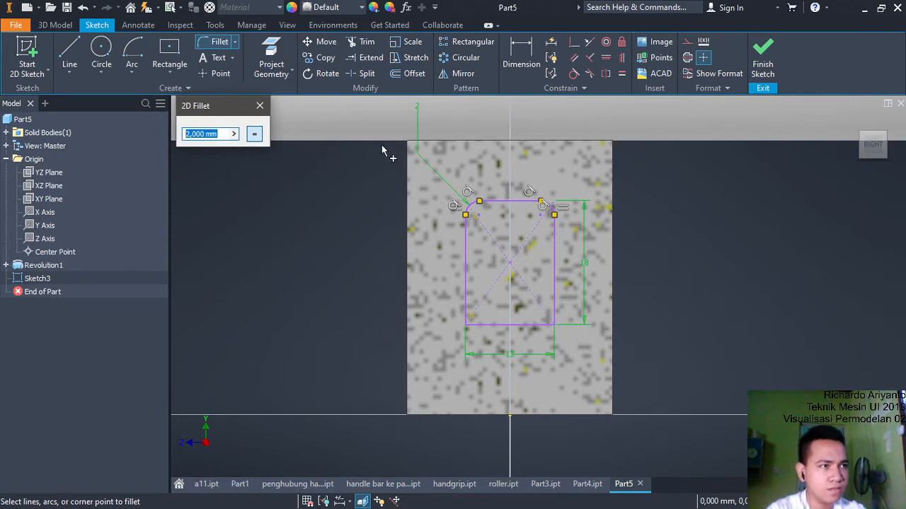
{"action": "key", "text": "Escape"}
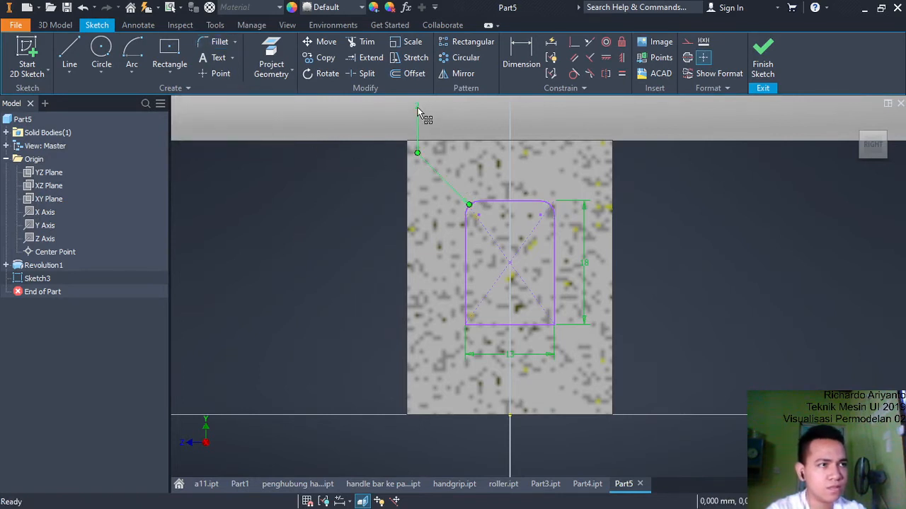
Set the radius of the rectangle's upper corner fillets to 6.5 mm
{"action": "double_click", "coordinate": [416, 126]}
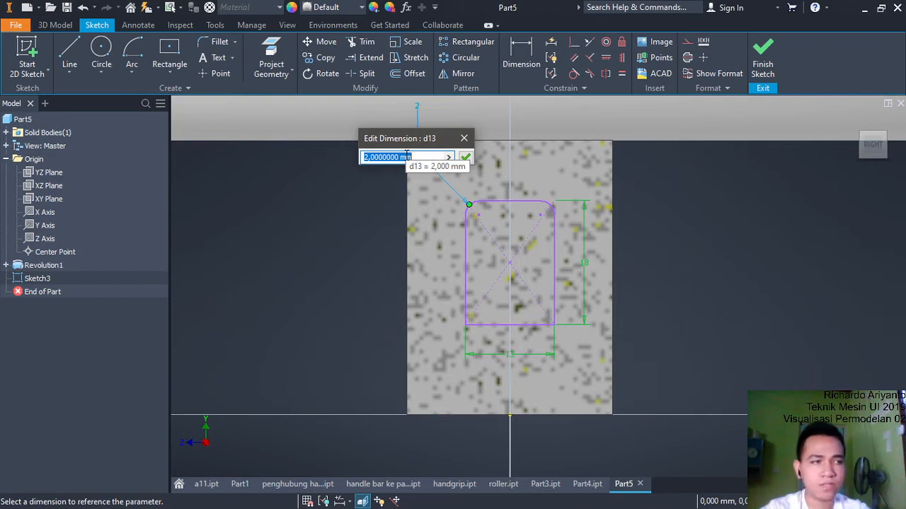
{"action": "type", "text": "6.5"}
{"action": "key", "text": "Return"}
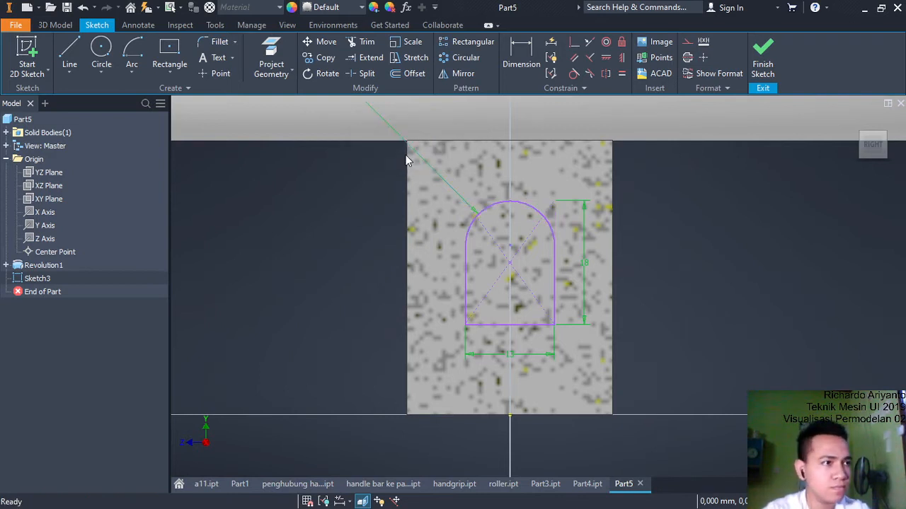
{"action": "right_click", "coordinate": [531, 278]}
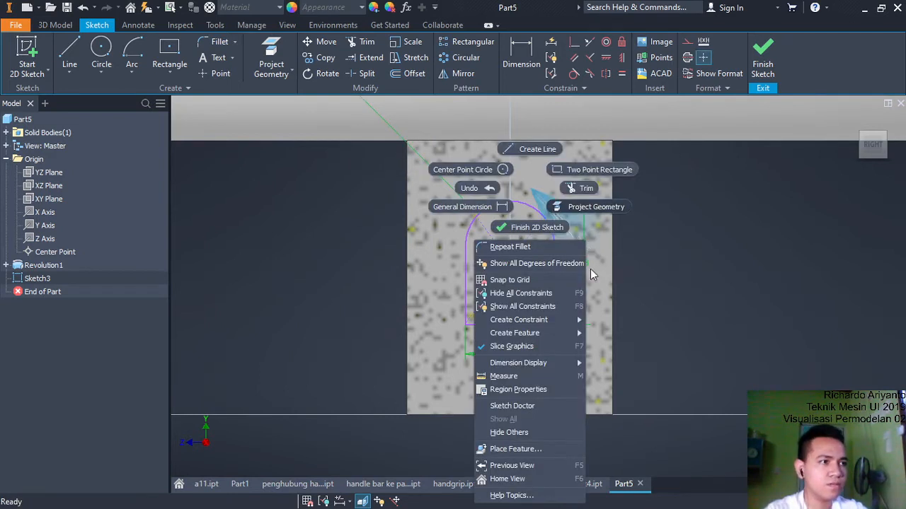
{"action": "left_click", "coordinate": [722, 231]}
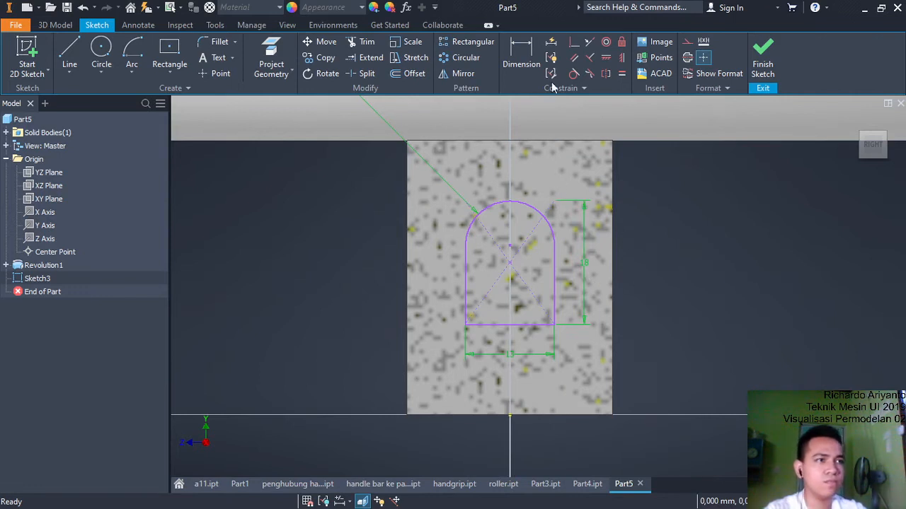
Dimension the arched profile's center point 25 mm above the hub's bottom edge and finish the sketch
{"action": "left_click", "coordinate": [524, 61]}
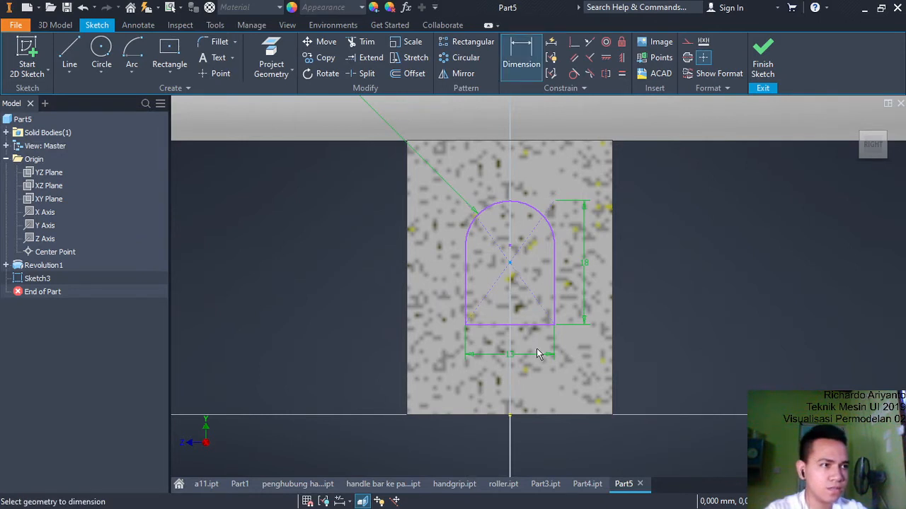
{"action": "left_click", "coordinate": [536, 416]}
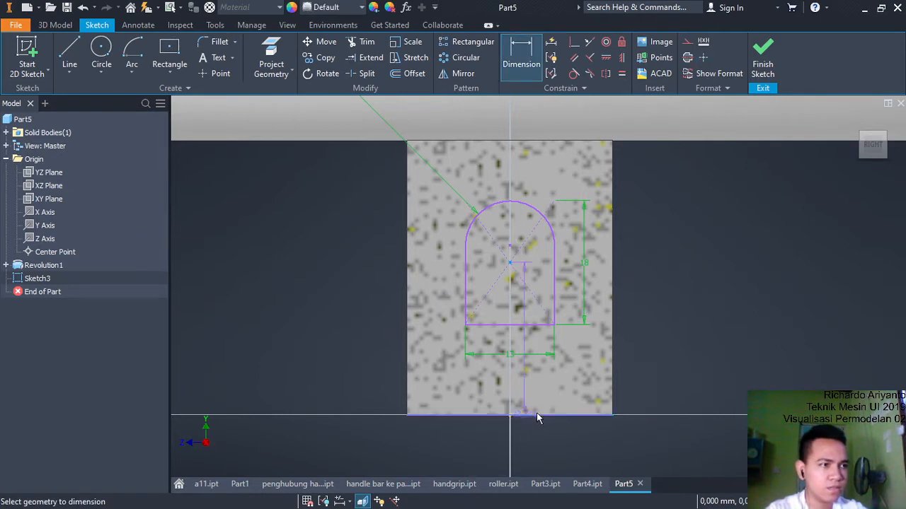
{"action": "left_click", "coordinate": [726, 324]}
{"action": "type", "text": "25"}
{"action": "key", "text": "Return"}
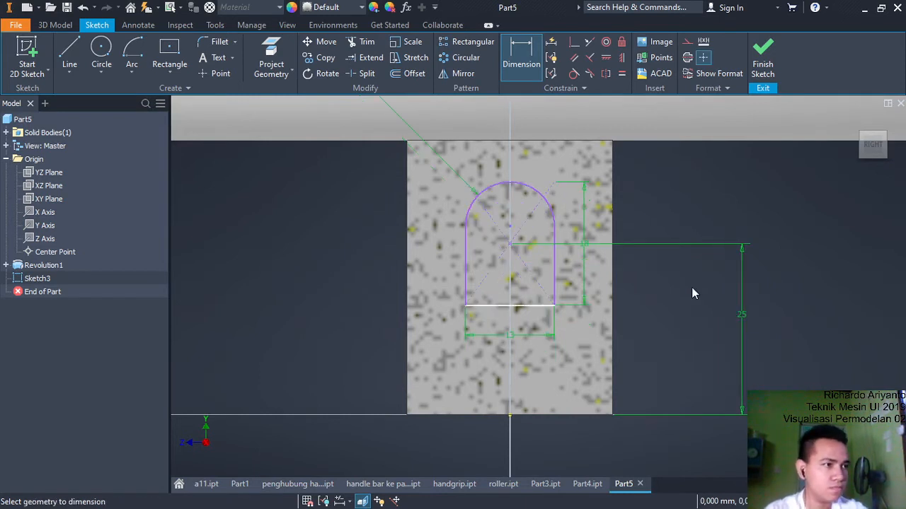
{"action": "right_click", "coordinate": [691, 287]}
{"action": "left_click", "coordinate": [762, 289]}
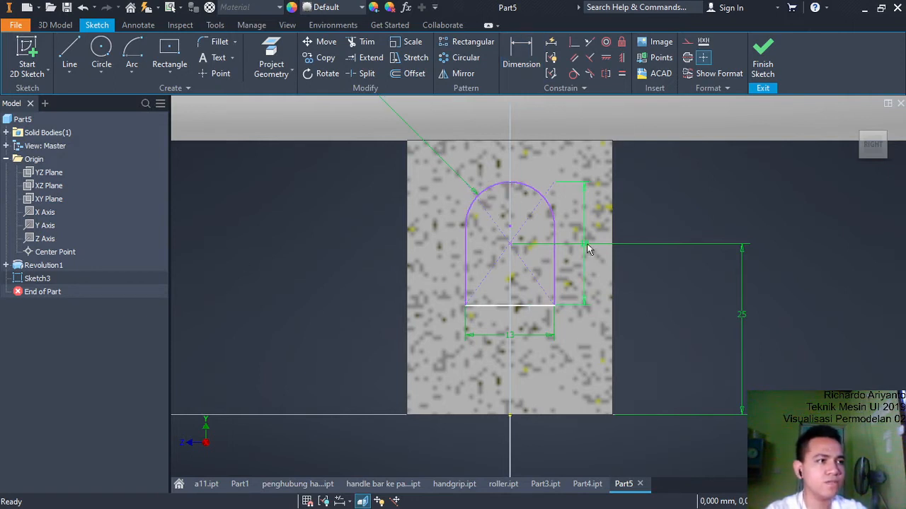
{"action": "left_click", "coordinate": [762, 57]}
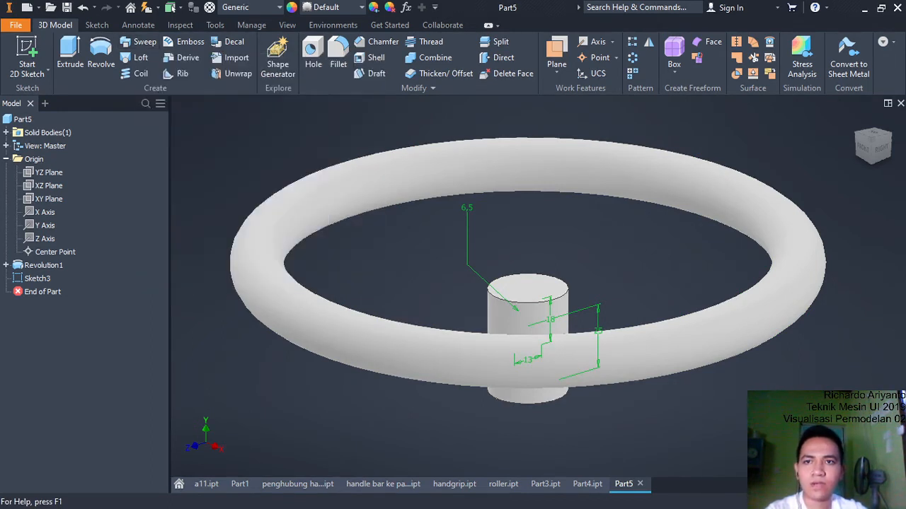
Switch to the PDF reference, examine the dimensions of the sweep path and section drawings, and return to Inventor
{"action": "key", "text": "alt+Tab"}
{"action": "scroll", "coordinate": [513, 214], "scroll_direction": "up", "scroll_amount": 2}
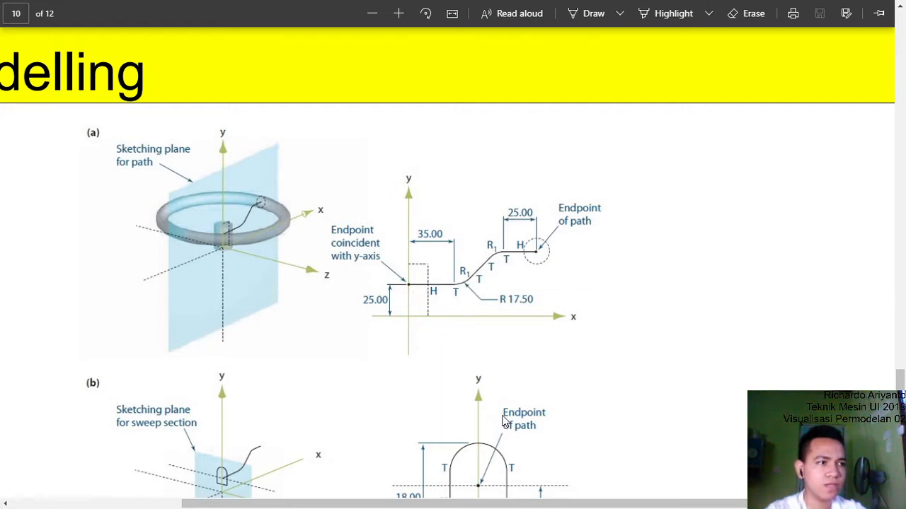
{"action": "scroll", "coordinate": [504, 421], "scroll_direction": "down", "scroll_amount": 2}
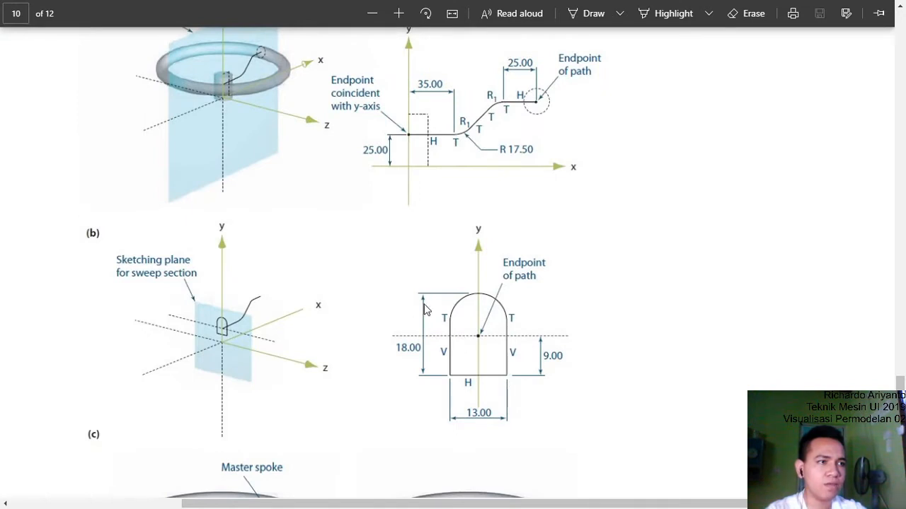
{"action": "scroll", "coordinate": [454, 311], "scroll_direction": "up", "scroll_amount": 1}
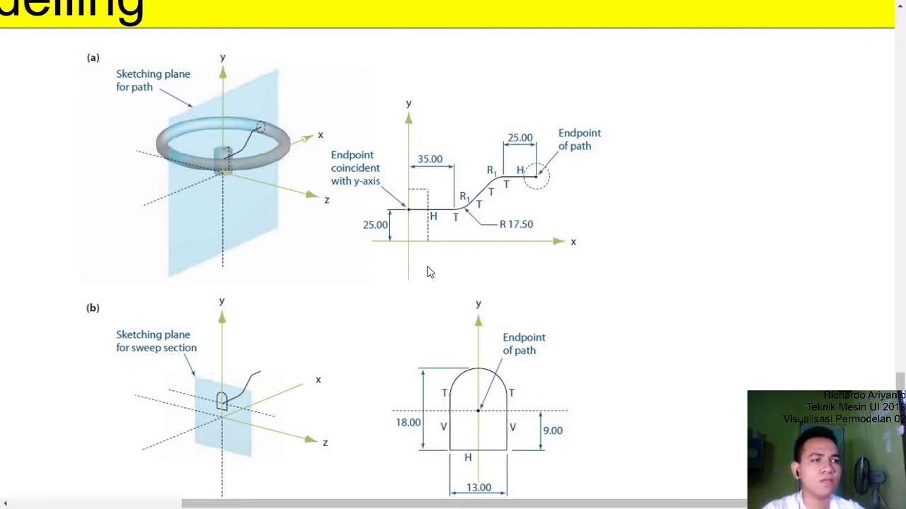
{"action": "key", "text": "alt+Tab"}
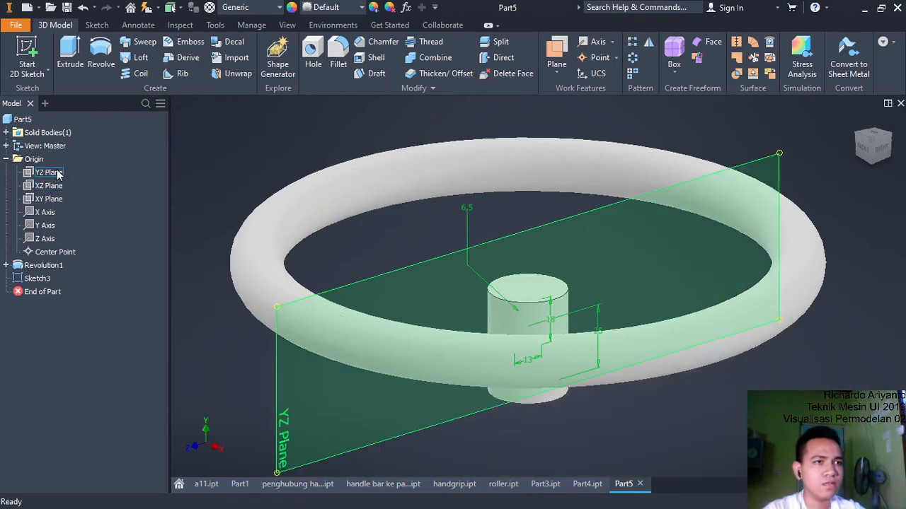
Create a new sketch on the XY plane and slice the model graphics at the sketch plane
{"action": "left_click", "coordinate": [864, 147]}
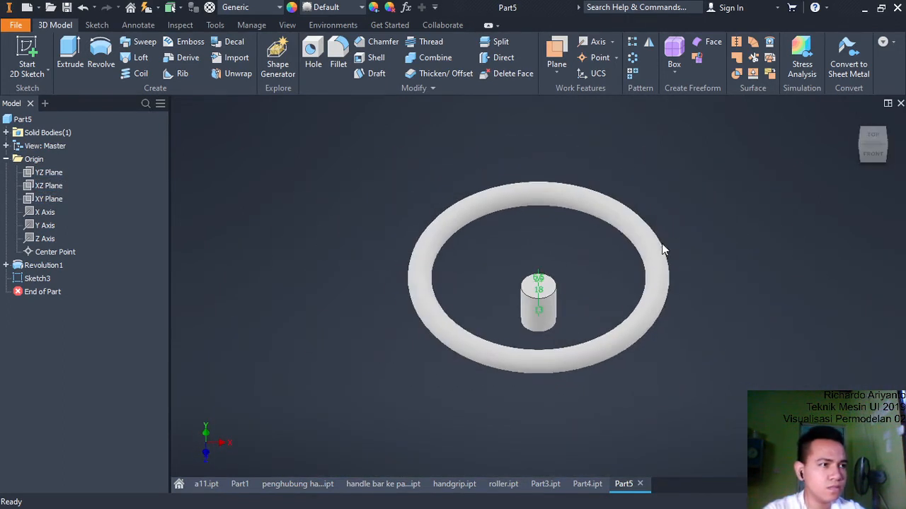
{"action": "left_click", "coordinate": [886, 138]}
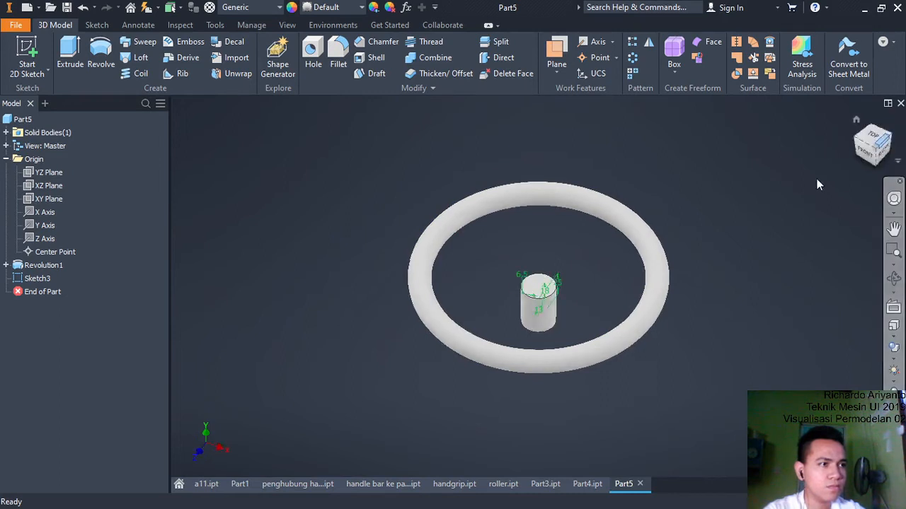
{"action": "left_click", "coordinate": [49, 199]}
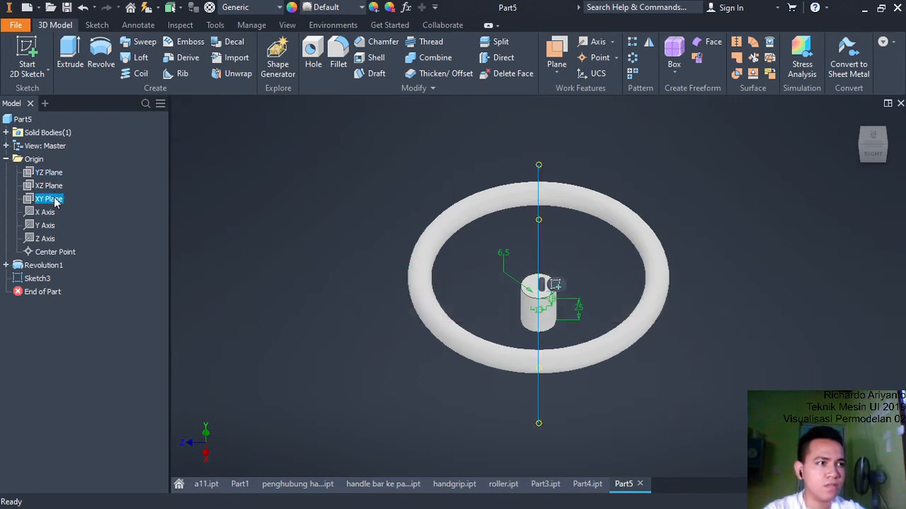
{"action": "left_click", "coordinate": [861, 146]}
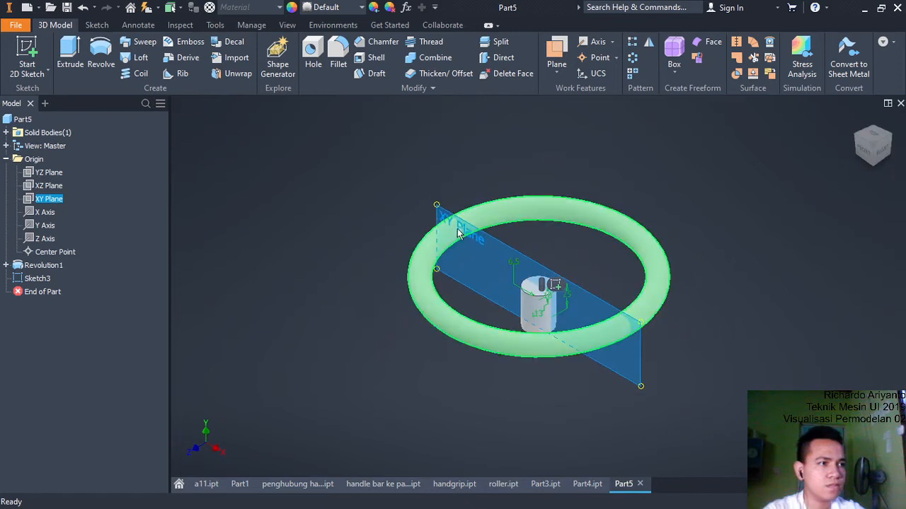
{"action": "right_click", "coordinate": [51, 202]}
{"action": "left_click", "coordinate": [80, 236]}
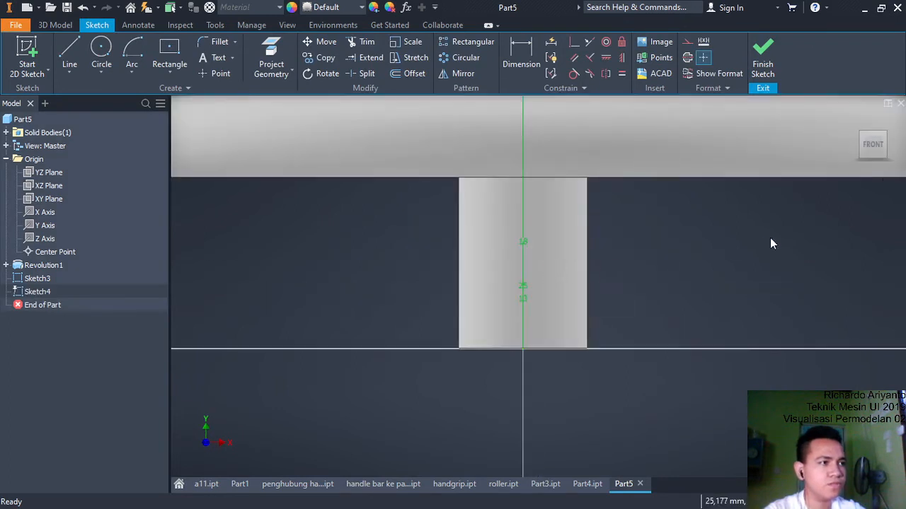
{"action": "left_click", "coordinate": [890, 235]}
{"action": "left_click_drag", "start_coordinate": [788, 216], "coordinate": [568, 313]}
{"action": "right_click", "coordinate": [632, 310]}
{"action": "left_click", "coordinate": [628, 310]}
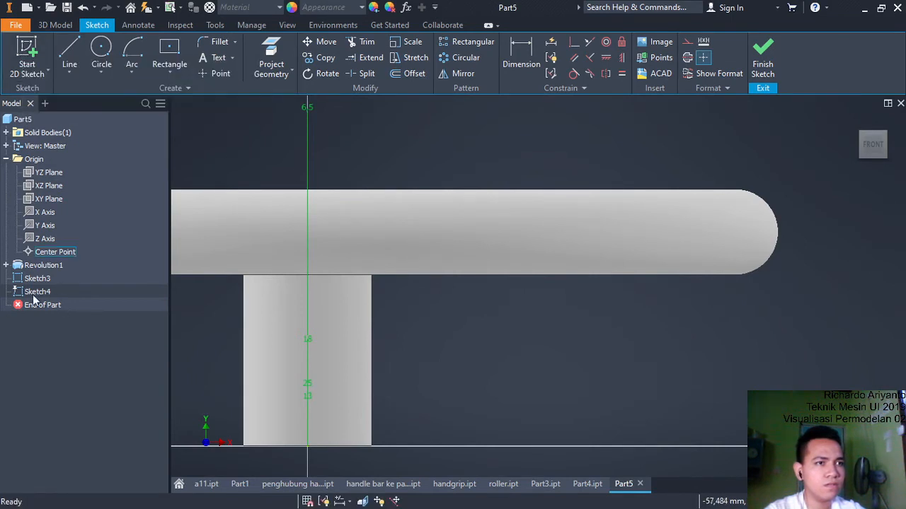
{"action": "left_click", "coordinate": [363, 501]}
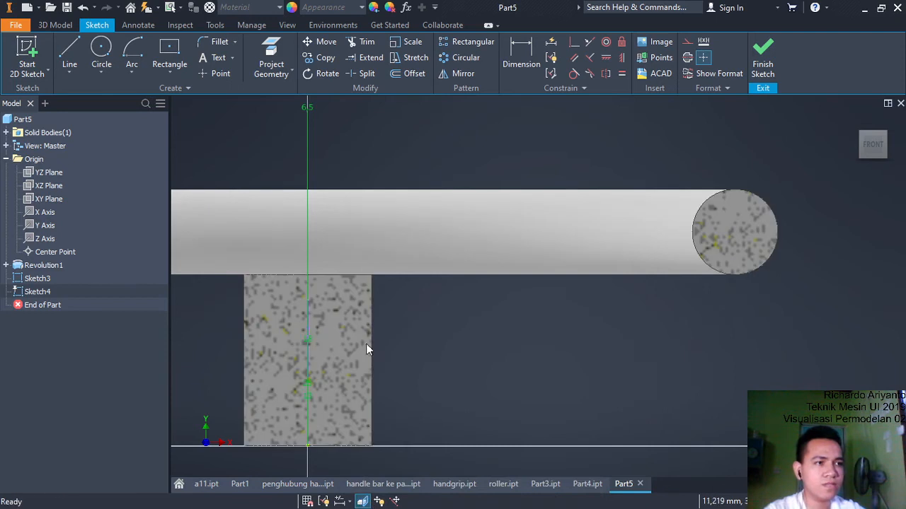
Draw a 35 mm horizontal line from the vertical axis out through the hub, about 20 mm above its base
{"action": "left_click", "coordinate": [70, 51]}
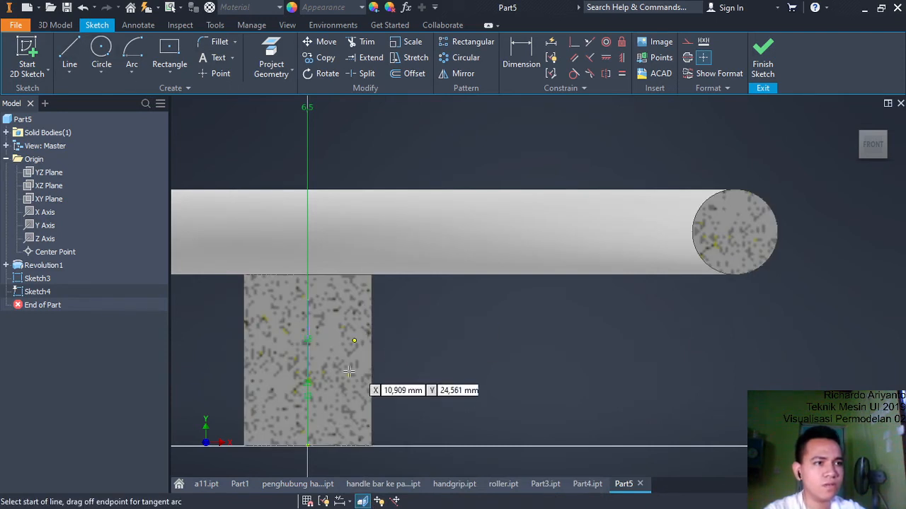
{"action": "left_click", "coordinate": [307, 361]}
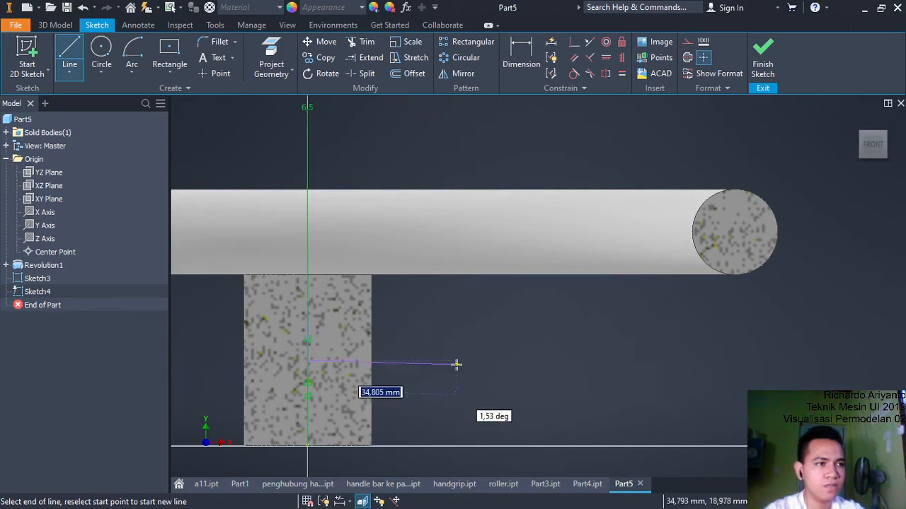
{"action": "type", "text": "35"}
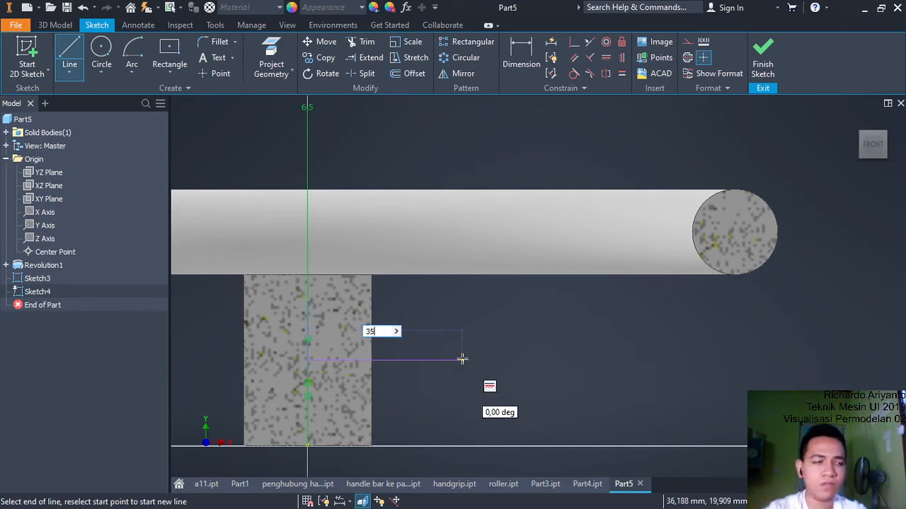
{"action": "key", "text": "Return"}
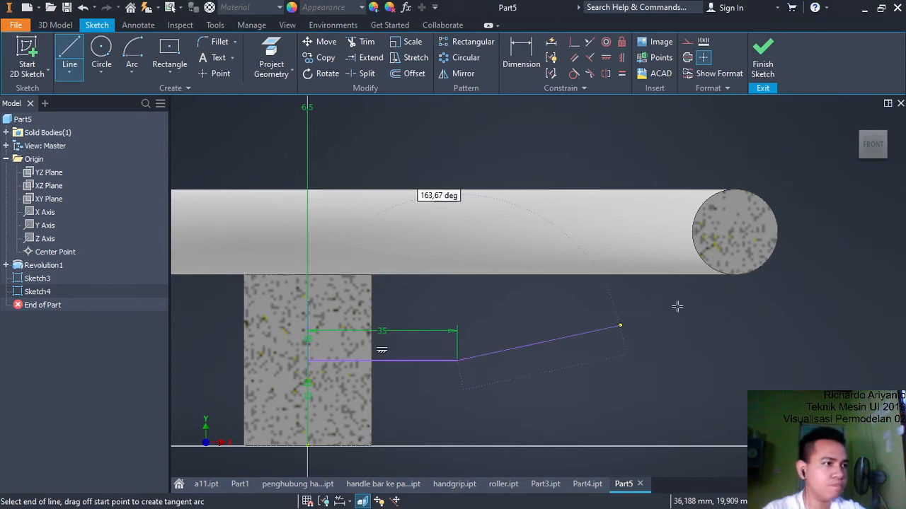
{"action": "right_click", "coordinate": [590, 317]}
{"action": "left_click", "coordinate": [637, 319]}
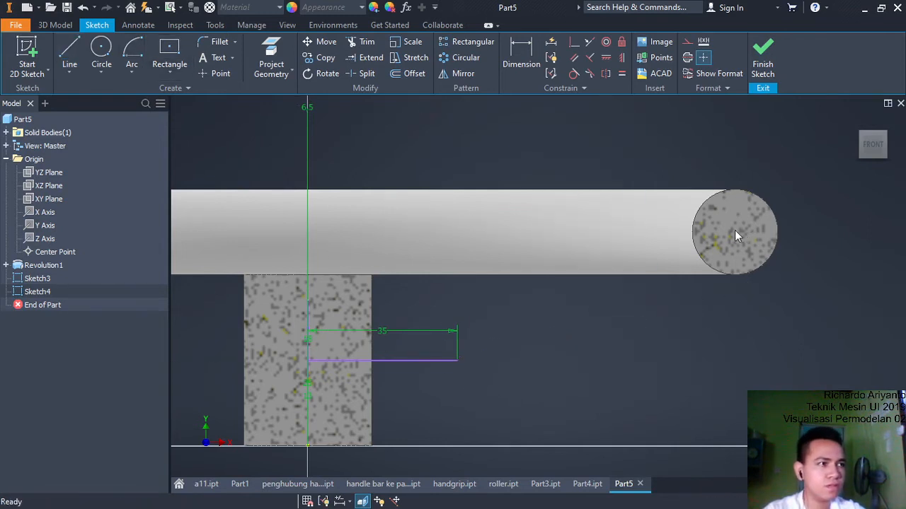
Draw a 25 mm horizontal line from the center of the rim's circular section inward toward the hub
{"action": "key", "text": "l"}
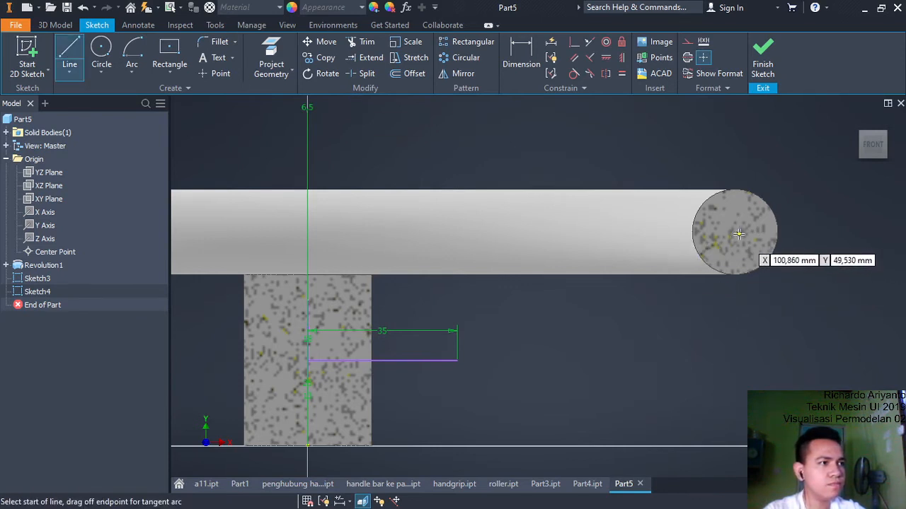
{"action": "left_click", "coordinate": [737, 230]}
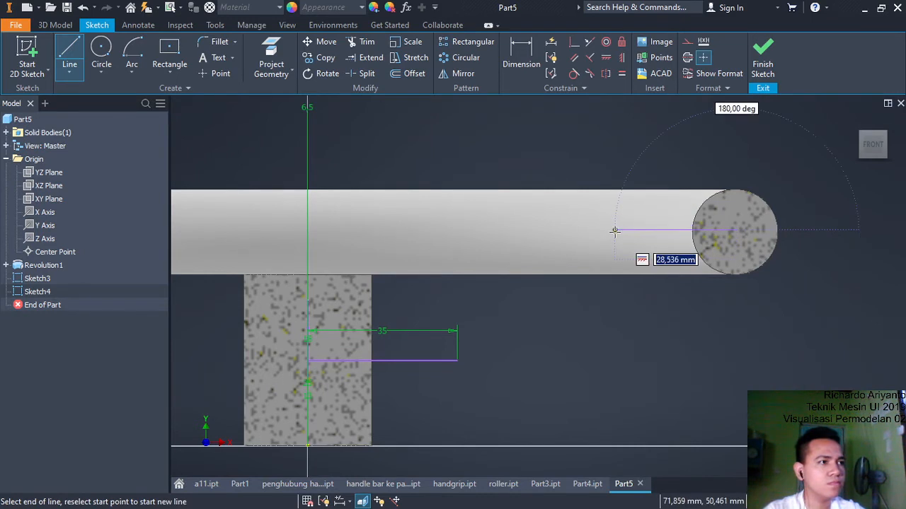
{"action": "type", "text": "25"}
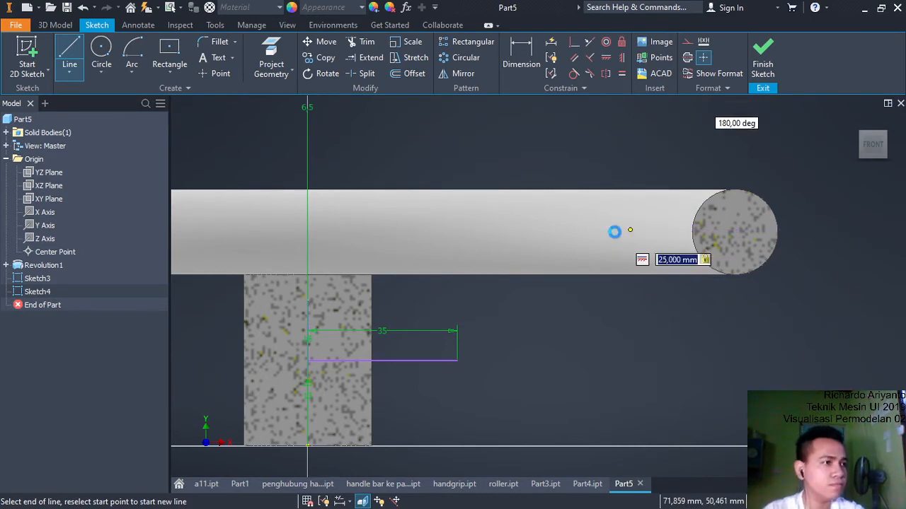
{"action": "key", "text": "Return"}
{"action": "right_click", "coordinate": [615, 234]}
{"action": "left_click", "coordinate": [658, 231]}
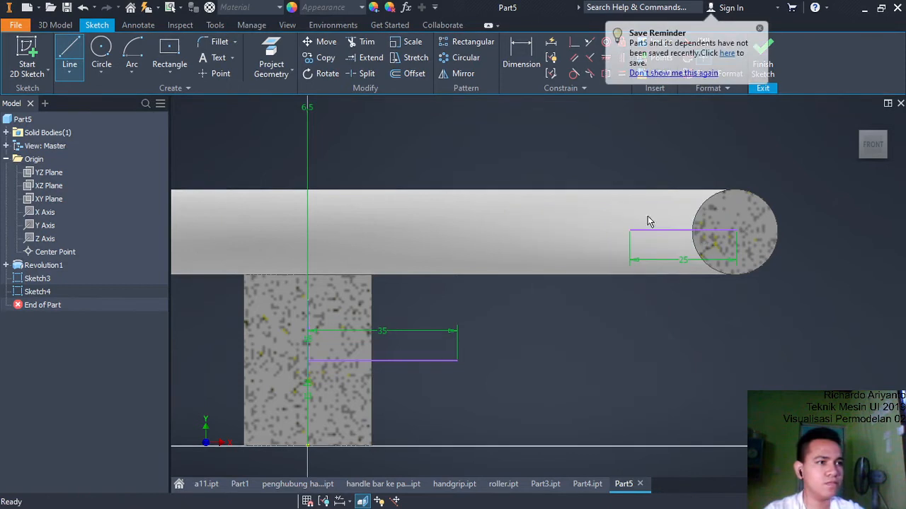
Dimension the height of the horizontal hub line above the hub's base and set it to 25 mm
{"action": "left_click", "coordinate": [531, 63]}
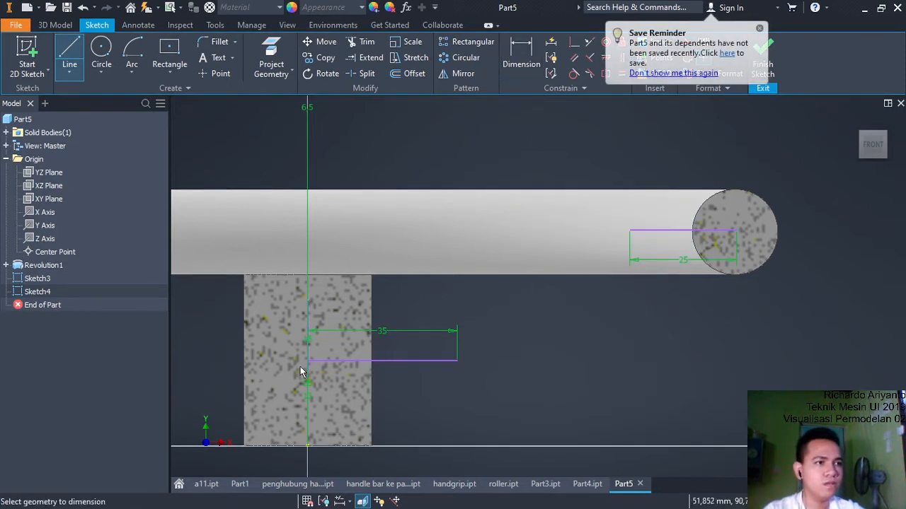
{"action": "left_click", "coordinate": [322, 362]}
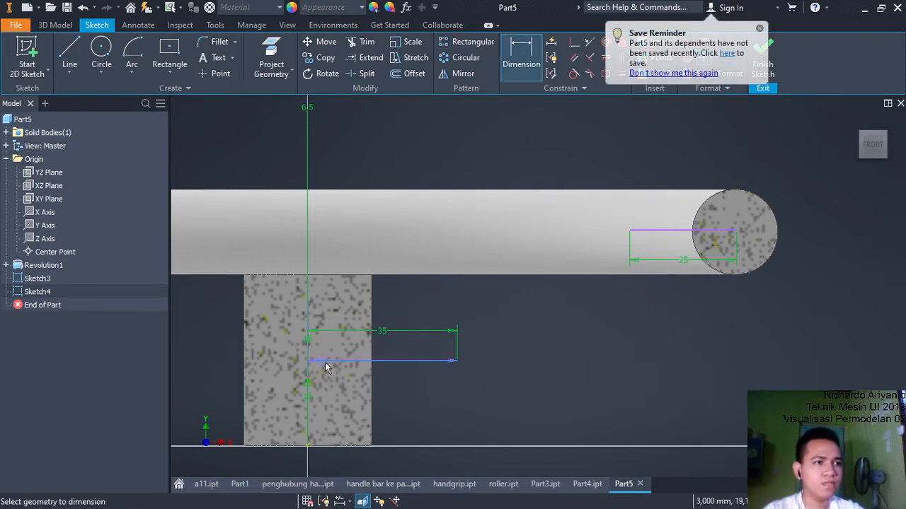
{"action": "left_click", "coordinate": [333, 445]}
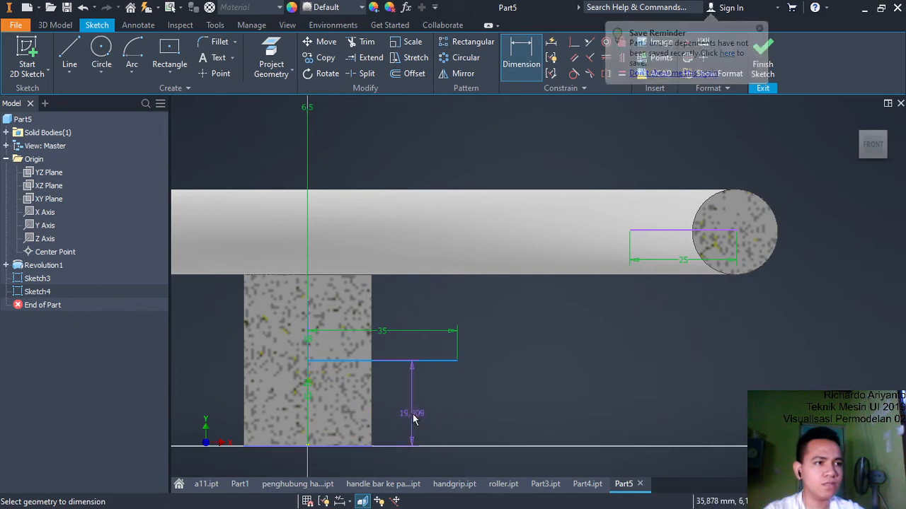
{"action": "left_click", "coordinate": [412, 412]}
{"action": "type", "text": "25"}
{"action": "key", "text": "Return"}
{"action": "right_click", "coordinate": [484, 403]}
{"action": "left_click", "coordinate": [530, 397]}
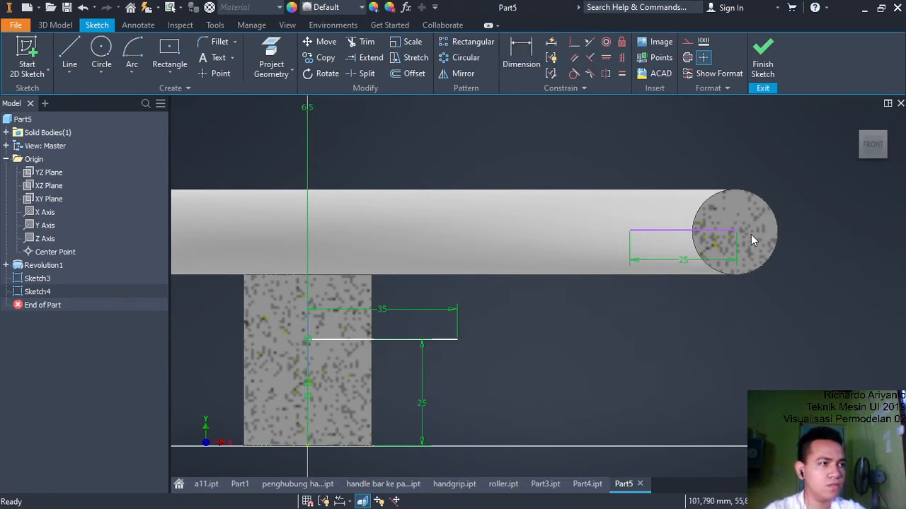
Dimension the height of the rim line's outer endpoint above the hub's base and set it to 50 mm
{"action": "left_click", "coordinate": [524, 70]}
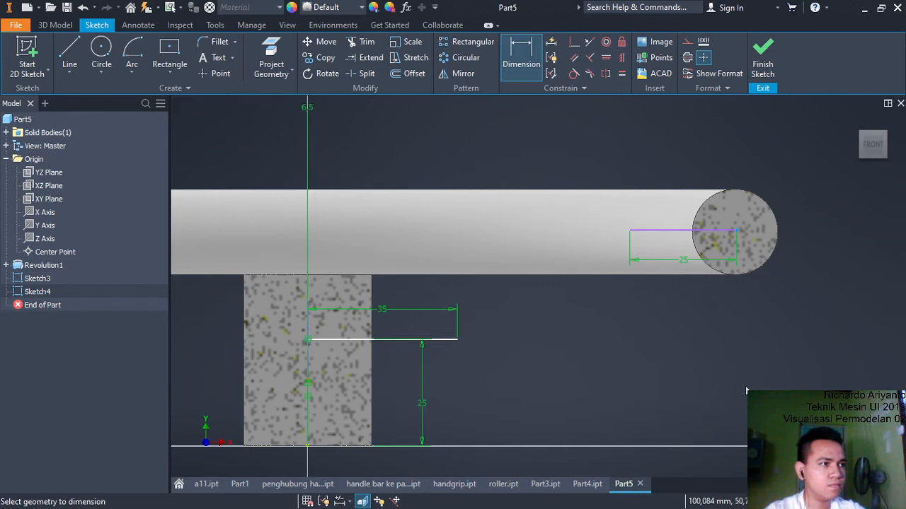
{"action": "left_click", "coordinate": [335, 448]}
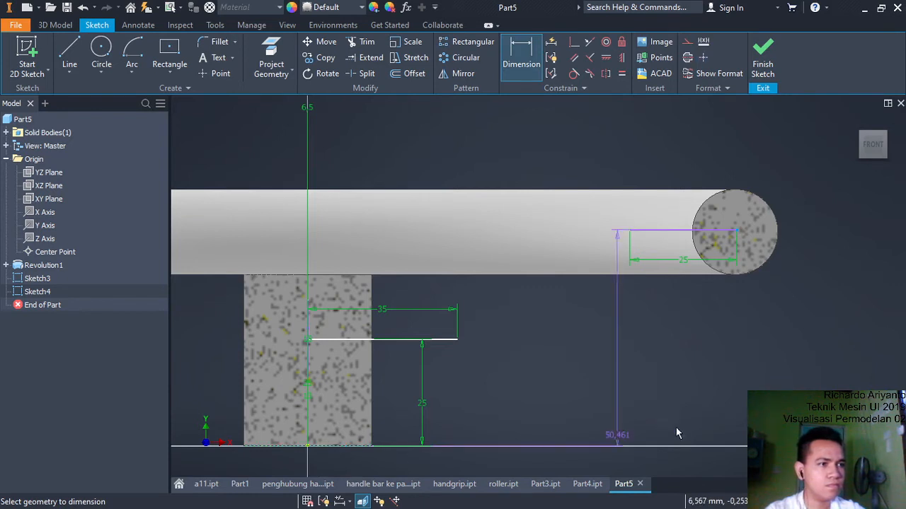
{"action": "left_click", "coordinate": [763, 385]}
{"action": "type", "text": "50"}
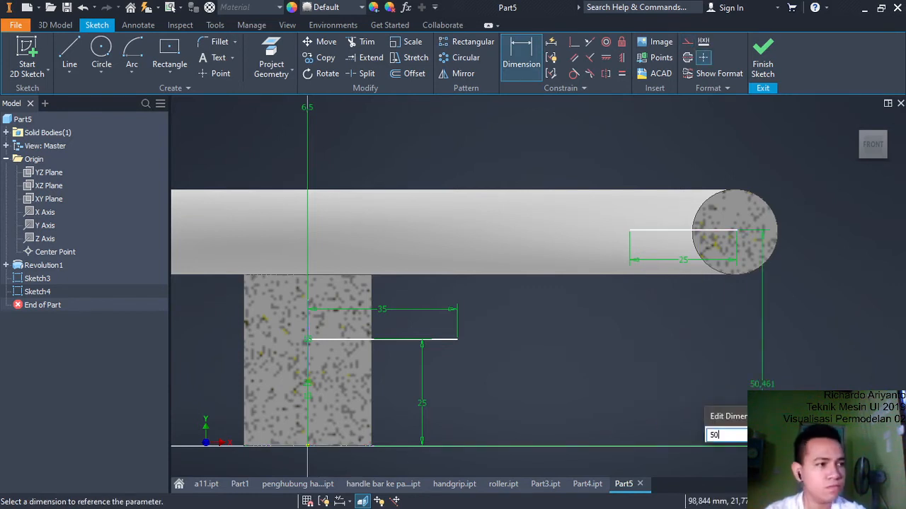
{"action": "key", "text": "Return"}
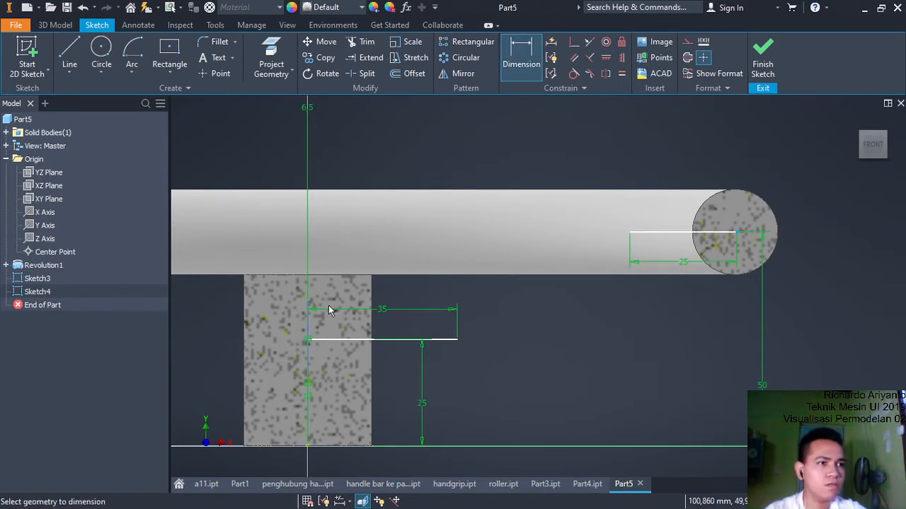
Set the horizontal distance from the hub line's start on the vertical axis to the rim line's outer endpoint to 100 mm
{"action": "left_click", "coordinate": [312, 344]}
{"action": "left_click", "coordinate": [479, 212]}
{"action": "type", "text": "100"}
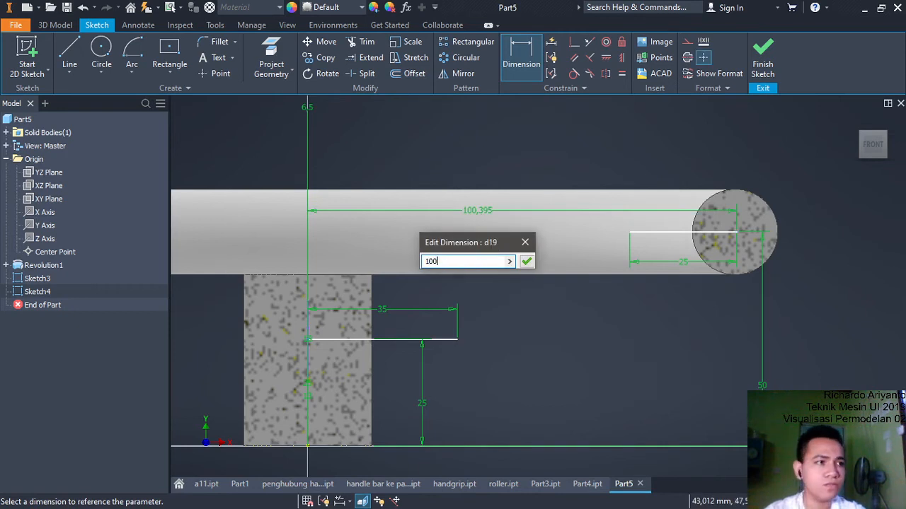
{"action": "key", "text": "Return"}
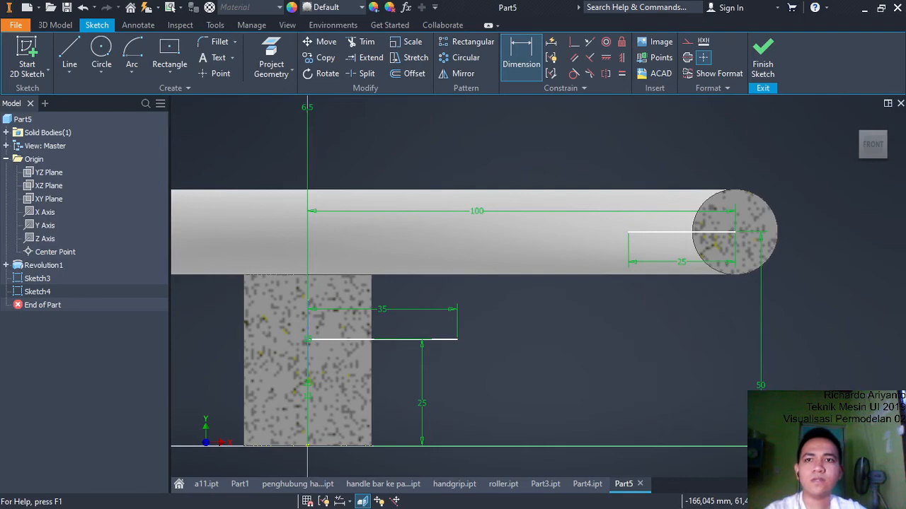
Check the path radius in the PDF reference, return to Inventor, and draw a 17.5 mm vertical line upward from the hub line's outer end
{"action": "key", "text": "alt+Tab"}
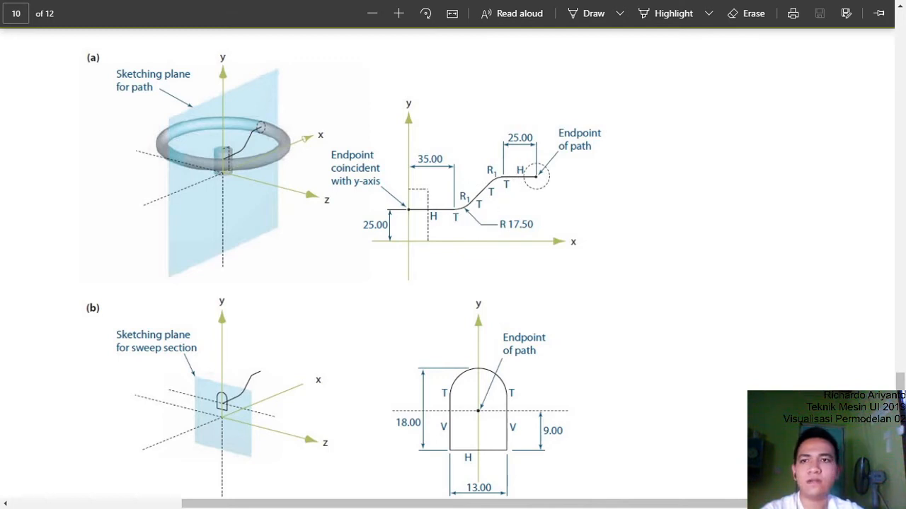
{"action": "key", "text": "alt+Tab"}
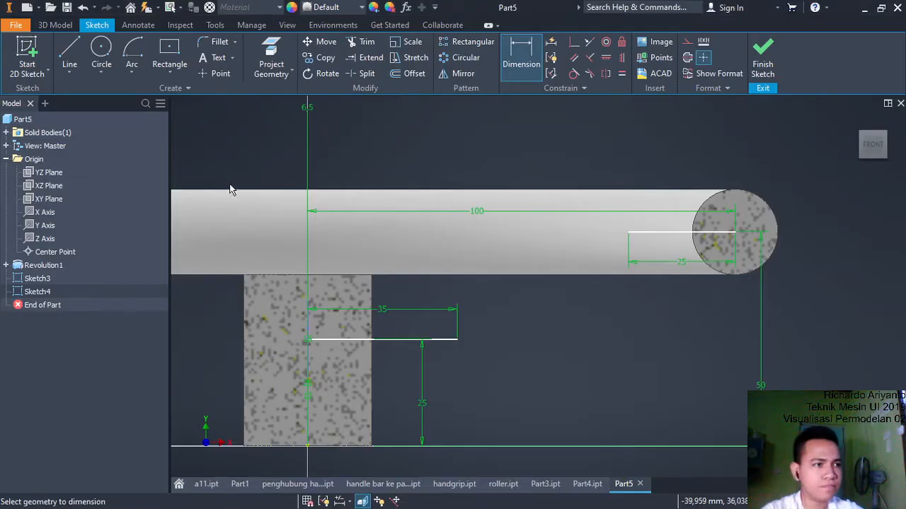
{"action": "left_click", "coordinate": [70, 56]}
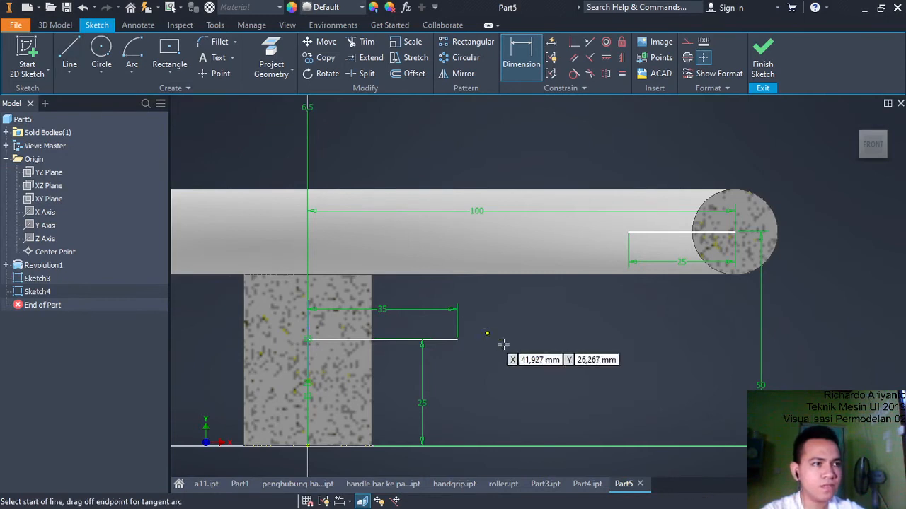
{"action": "left_click", "coordinate": [458, 339]}
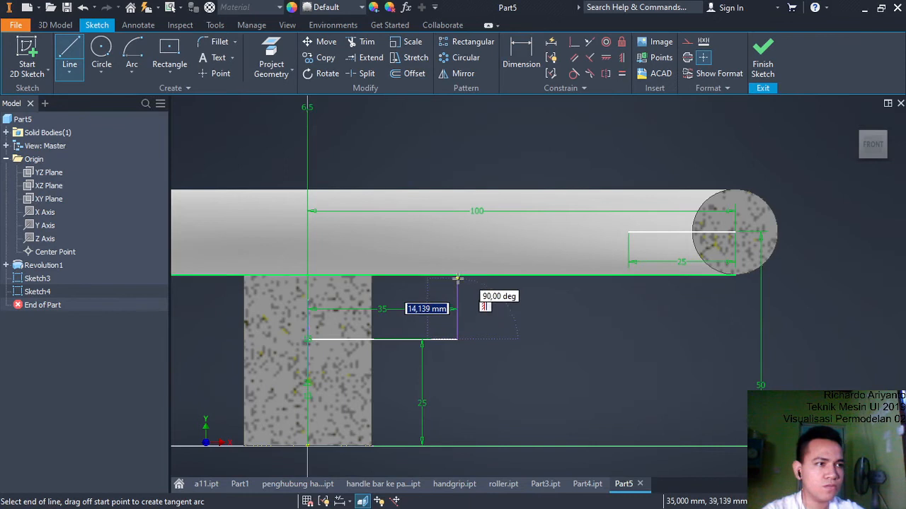
{"action": "type", "text": "1"}
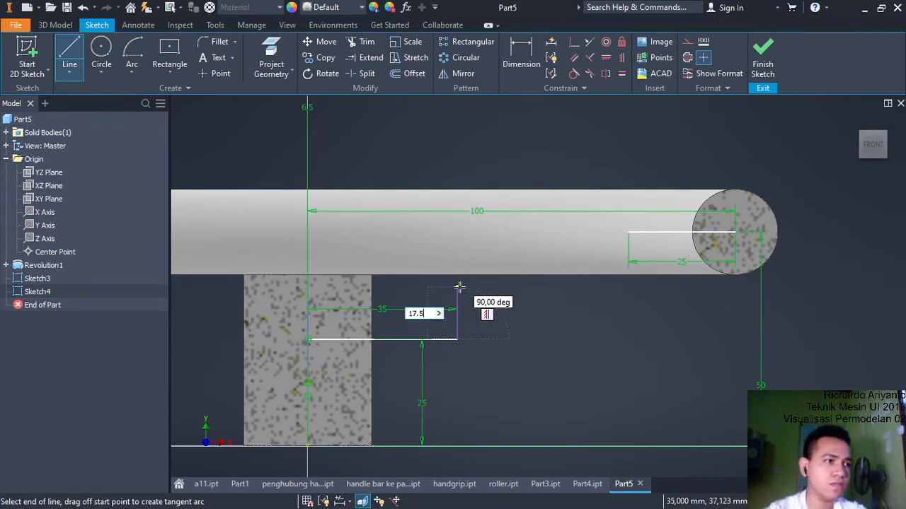
{"action": "type", "text": "7.5"}
{"action": "key", "text": "Return"}
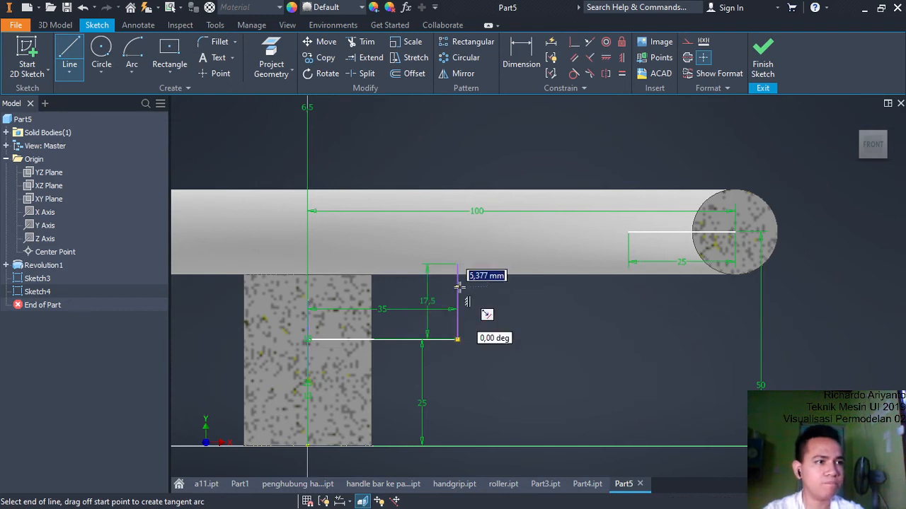
{"action": "right_click", "coordinate": [574, 287]}
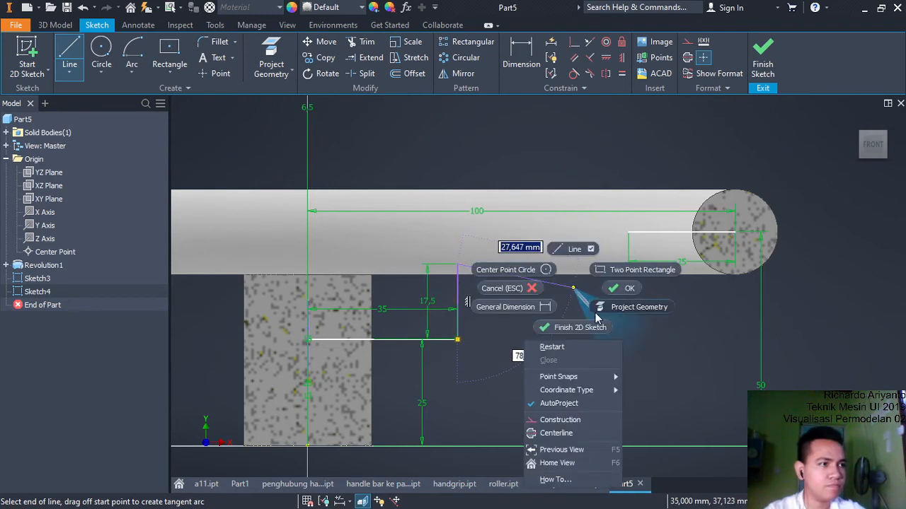
{"action": "left_click", "coordinate": [616, 289]}
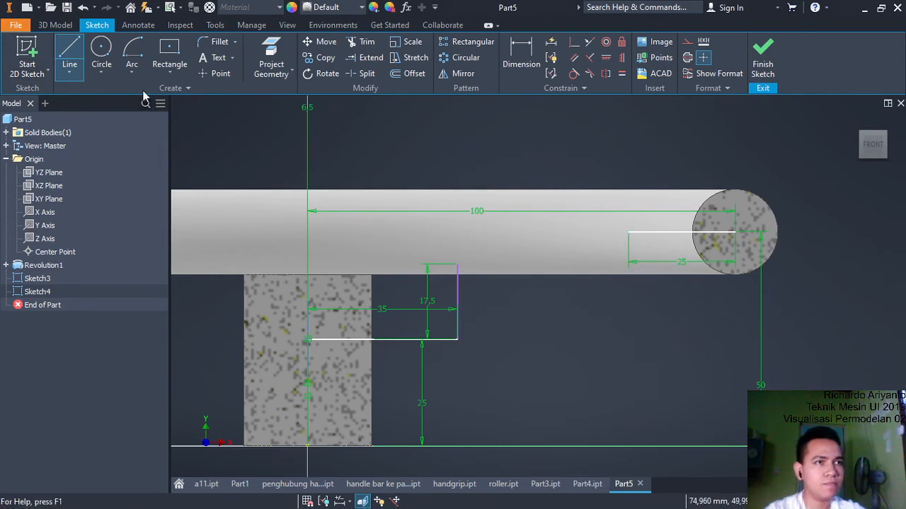
{"action": "key", "text": "Escape"}
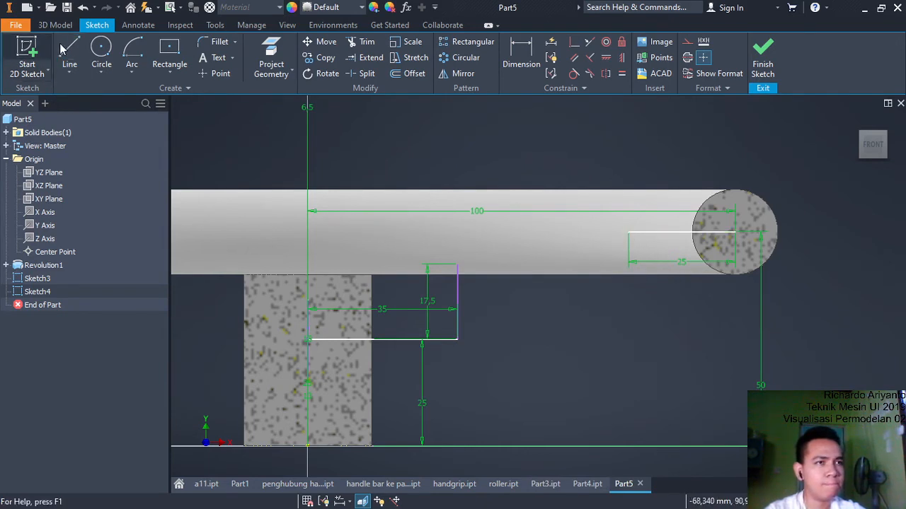
Draw a 17.5 mm vertical line downward from the inner end of the 25 mm rim line
{"action": "left_click", "coordinate": [70, 53]}
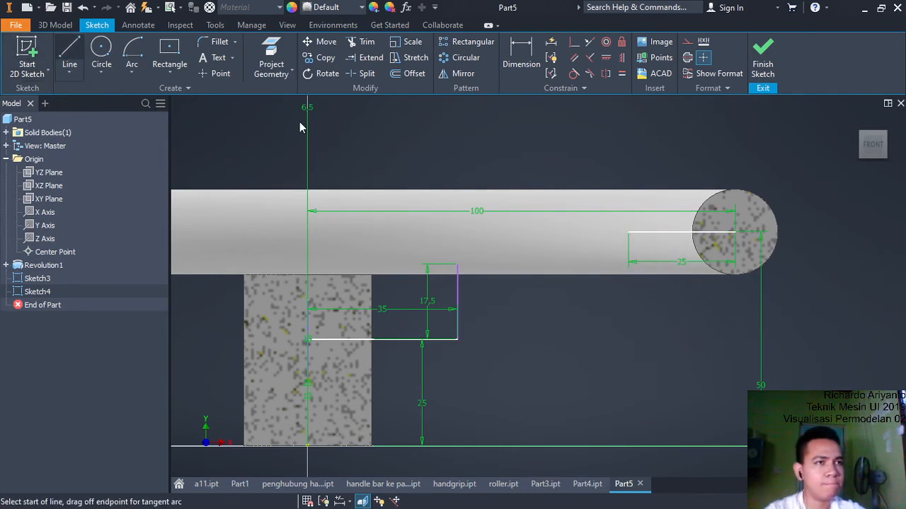
{"action": "left_click", "coordinate": [627, 231]}
{"action": "type", "text": "1"}
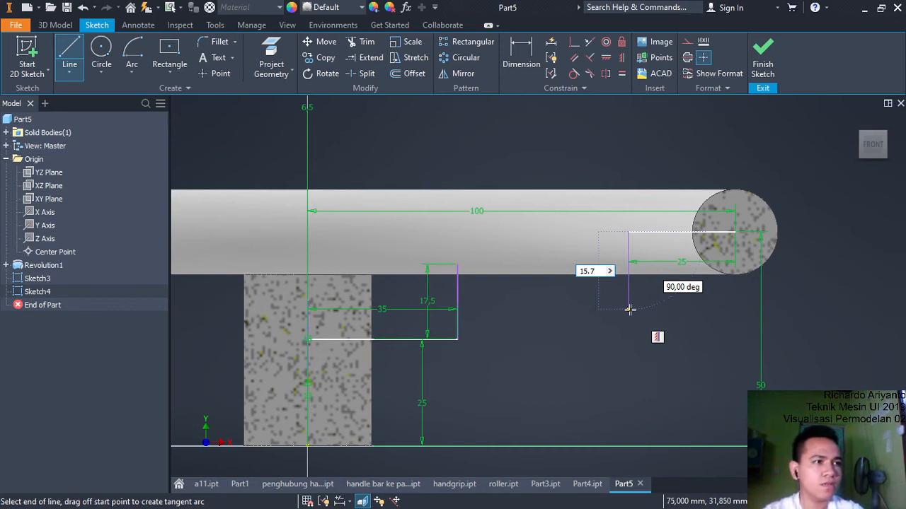
{"action": "type", "text": "7.5"}
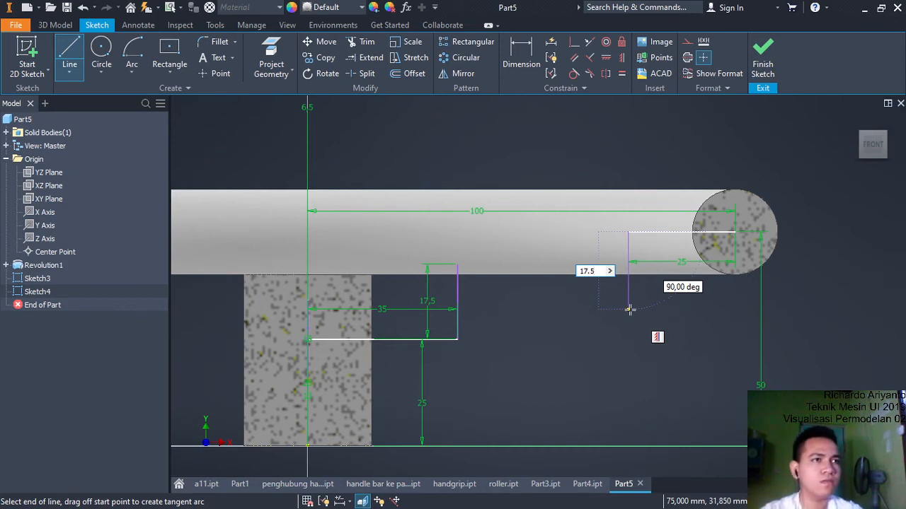
{"action": "key", "text": "Return"}
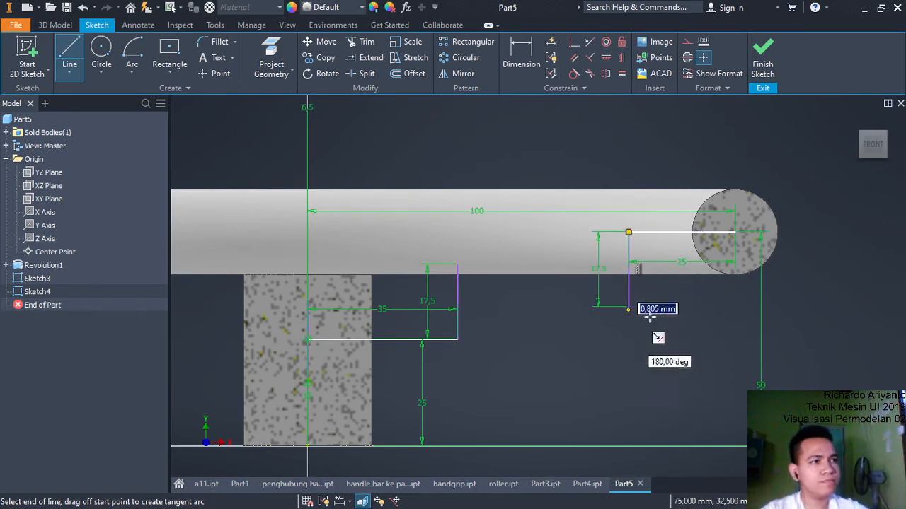
{"action": "right_click", "coordinate": [670, 332]}
{"action": "left_click", "coordinate": [710, 332]}
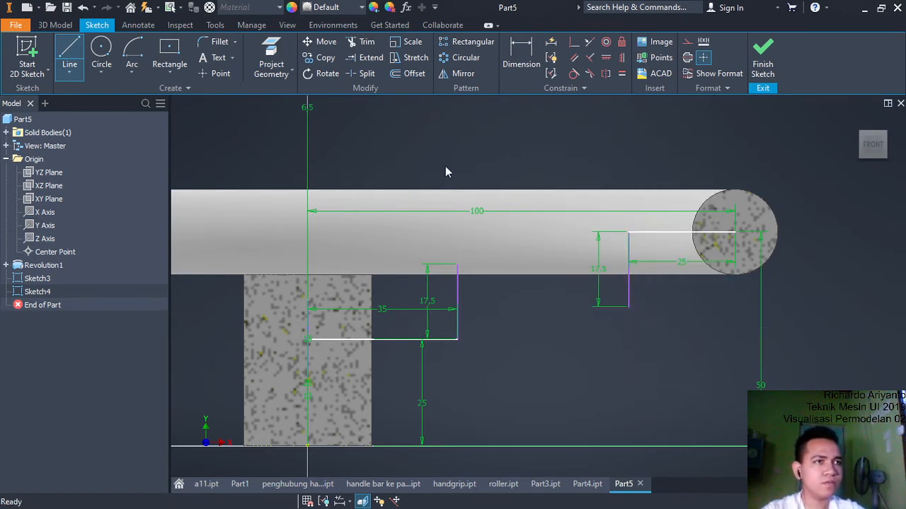
Draw a 45-degree center-point arc from the hub line's outer end toward the rim, centered on the upper end of its vertical line
{"action": "left_click", "coordinate": [132, 71]}
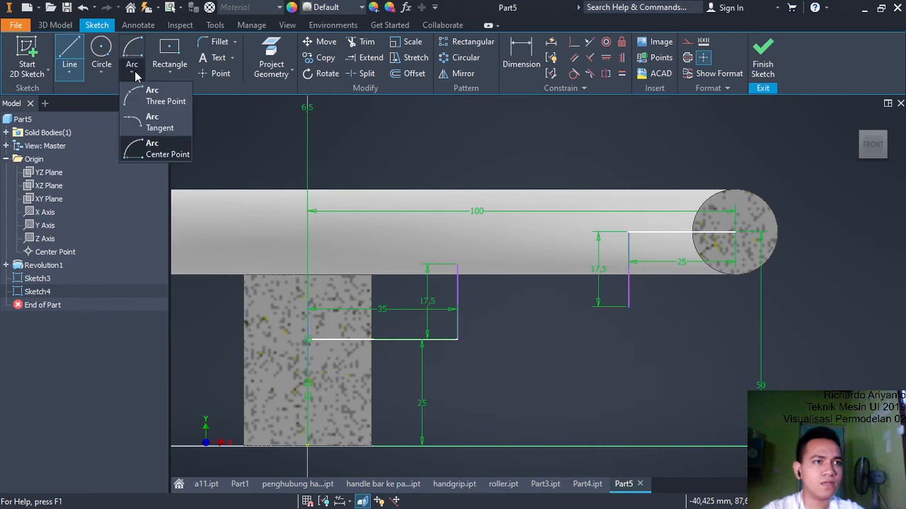
{"action": "left_click", "coordinate": [168, 153]}
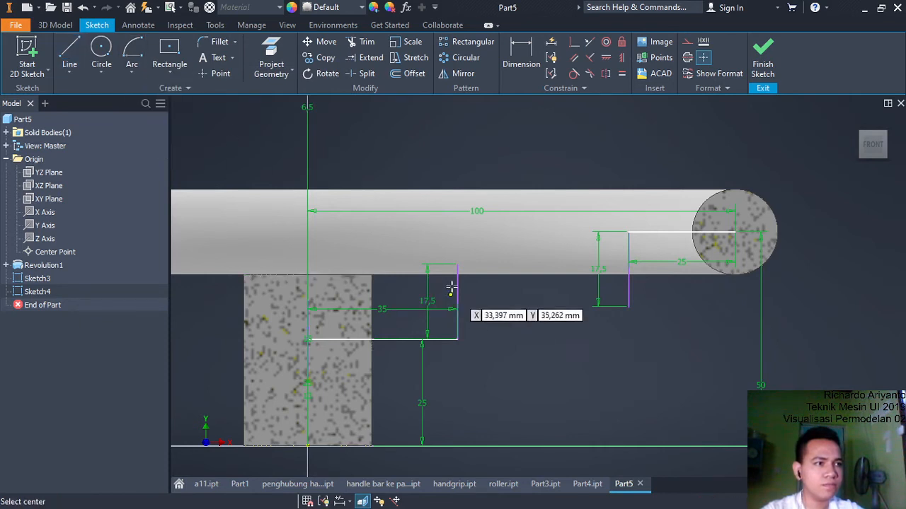
{"action": "scroll", "coordinate": [458, 264], "scroll_direction": "down", "scroll_amount": 3}
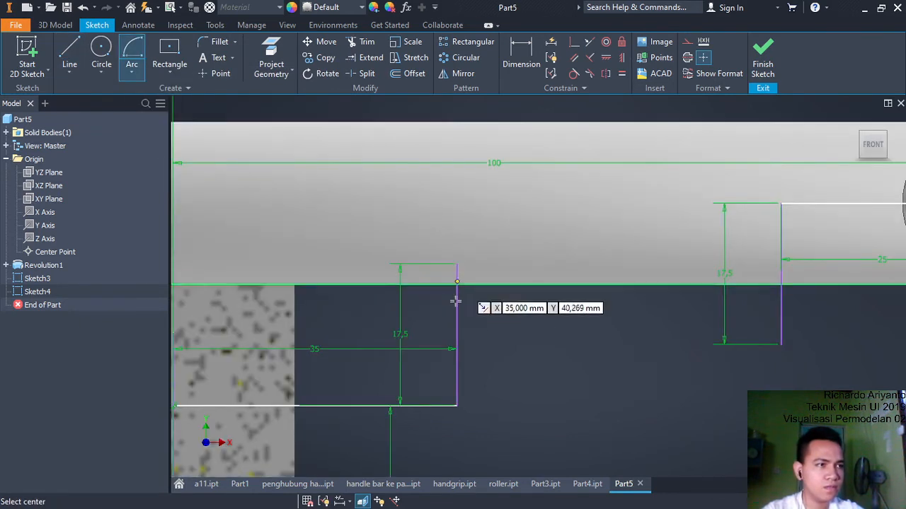
{"action": "left_click", "coordinate": [458, 265]}
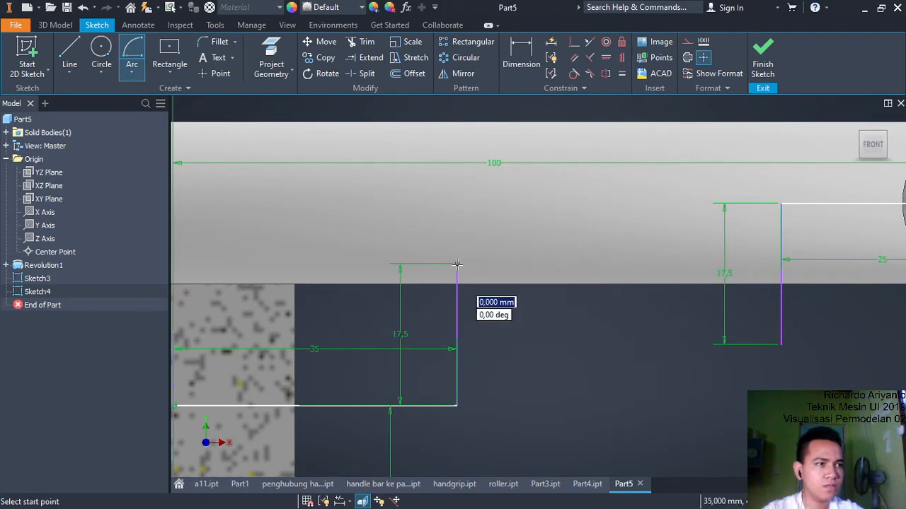
{"action": "left_click", "coordinate": [455, 405]}
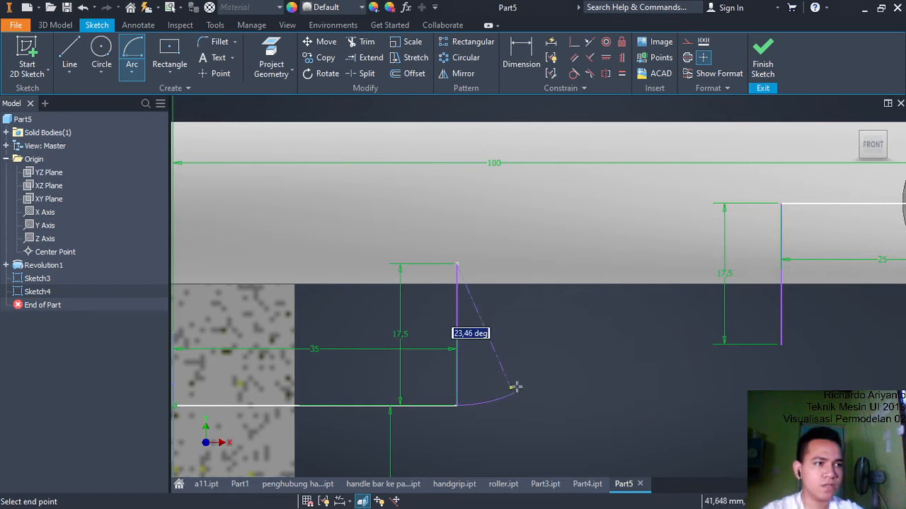
{"action": "type", "text": "45"}
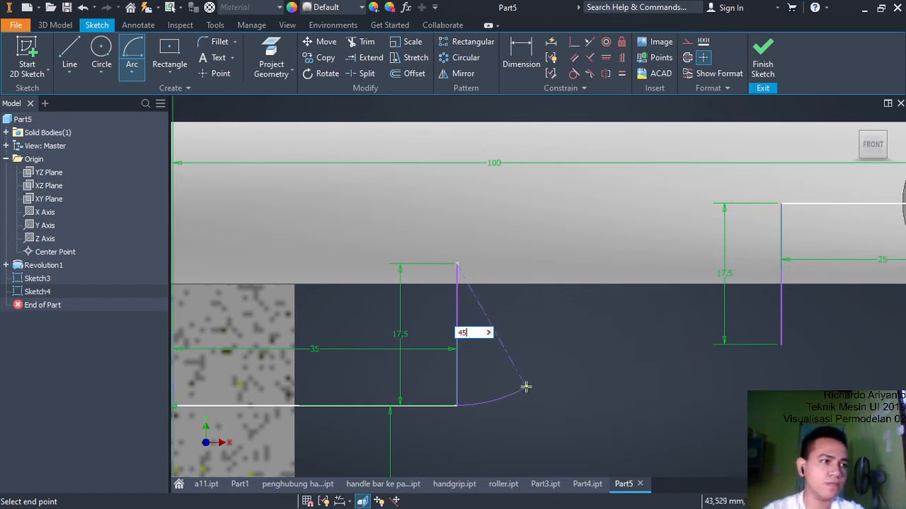
{"action": "key", "text": "Return"}
{"action": "right_click", "coordinate": [543, 372]}
{"action": "key", "text": "Escape"}
{"action": "key", "text": "Escape"}
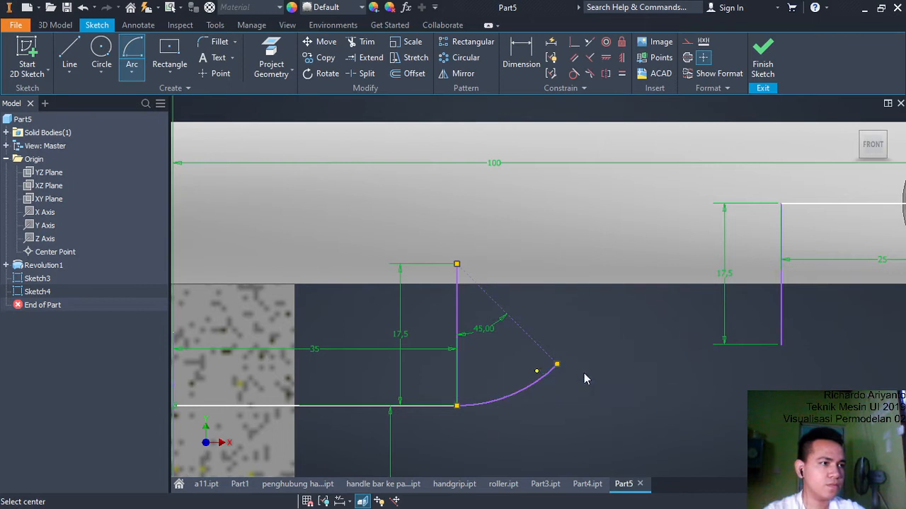
Draw a 45-degree center-point arc from the rim line's inner end toward the hub, centered on the lower end of its vertical line
{"action": "mouse_move", "coordinate": [890, 219]}
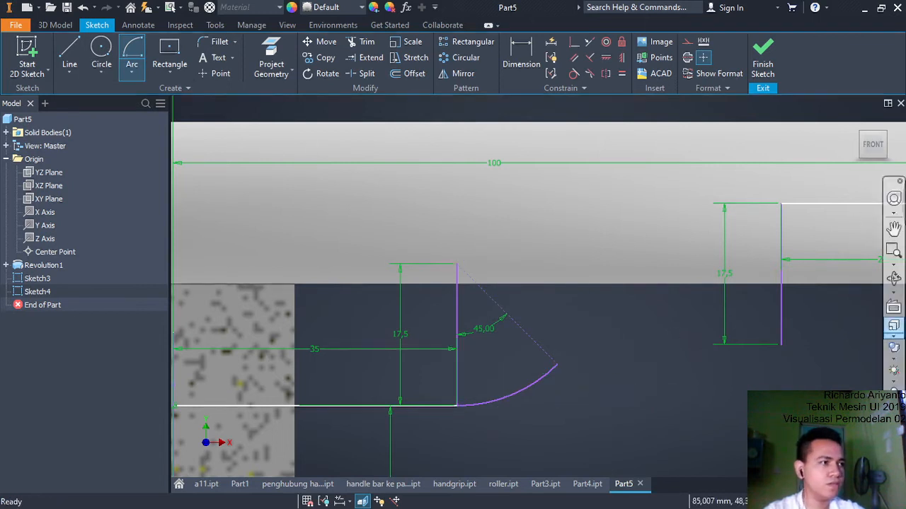
{"action": "left_click", "coordinate": [894, 228]}
{"action": "mouse_move", "coordinate": [825, 257]}
{"action": "left_mouse_down"}
{"action": "mouse_move", "coordinate": [756, 276]}
{"action": "mouse_move", "coordinate": [614, 279]}
{"action": "left_mouse_up"}
{"action": "right_click", "coordinate": [614, 279]}
{"action": "left_click", "coordinate": [673, 276]}
{"action": "left_click", "coordinate": [138, 50]}
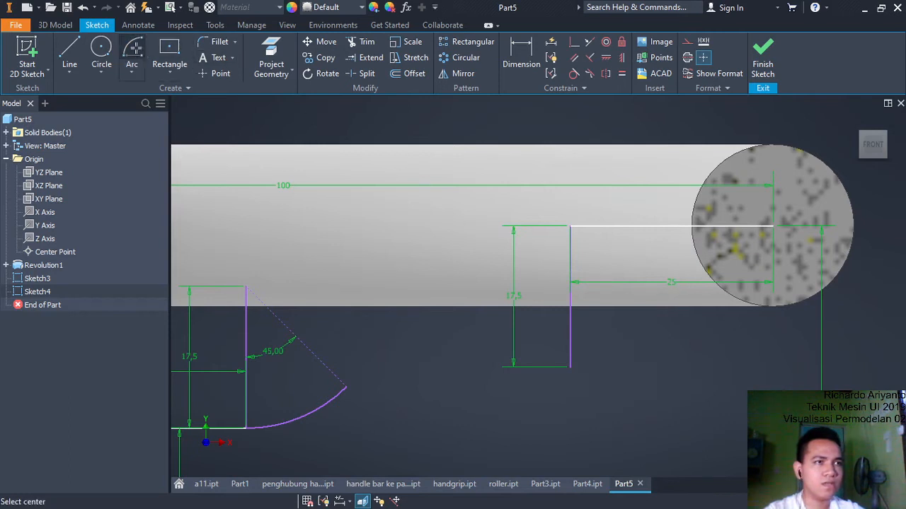
{"action": "left_click", "coordinate": [571, 366]}
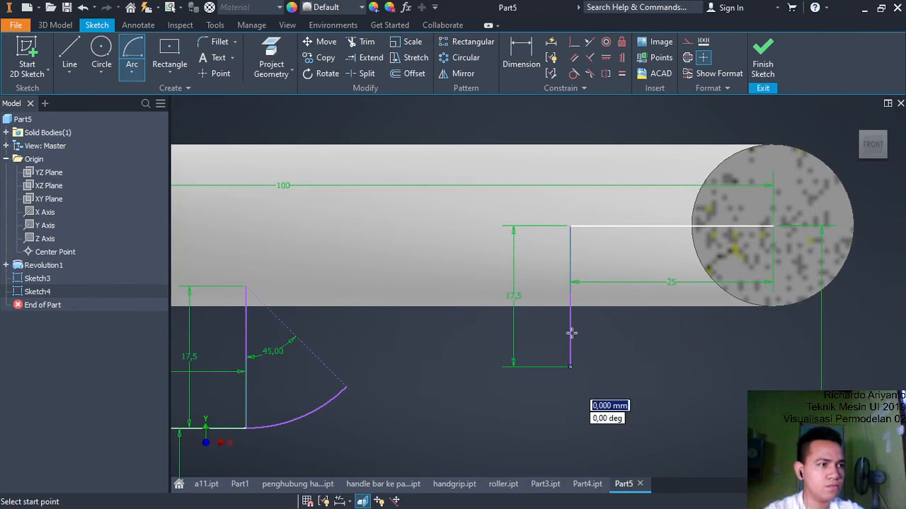
{"action": "left_click", "coordinate": [571, 228]}
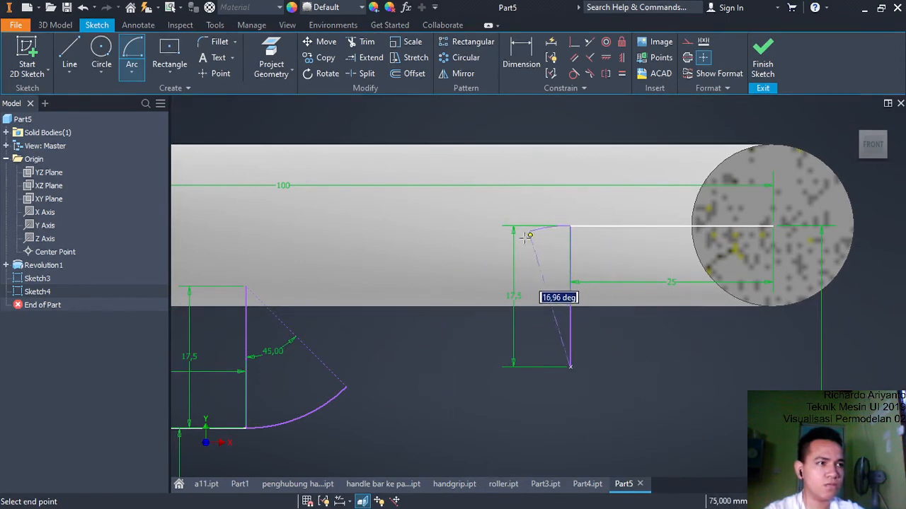
{"action": "type", "text": "45"}
{"action": "key", "text": "Return"}
{"action": "right_click", "coordinate": [642, 342]}
{"action": "left_click", "coordinate": [684, 338]}
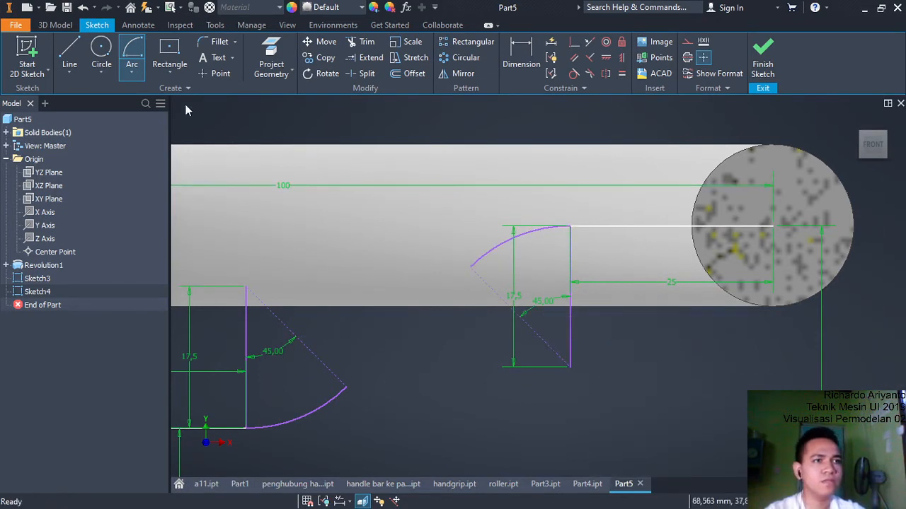
Draw a straight line connecting the free ends of the hub and rim arcs, and finish the path sketch
{"action": "left_click", "coordinate": [71, 57]}
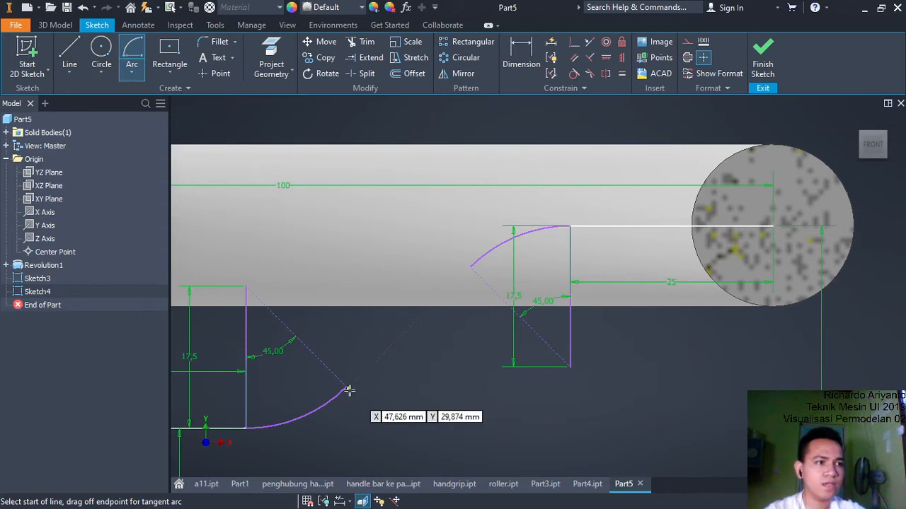
{"action": "scroll", "coordinate": [358, 399], "scroll_direction": "up", "scroll_amount": 2}
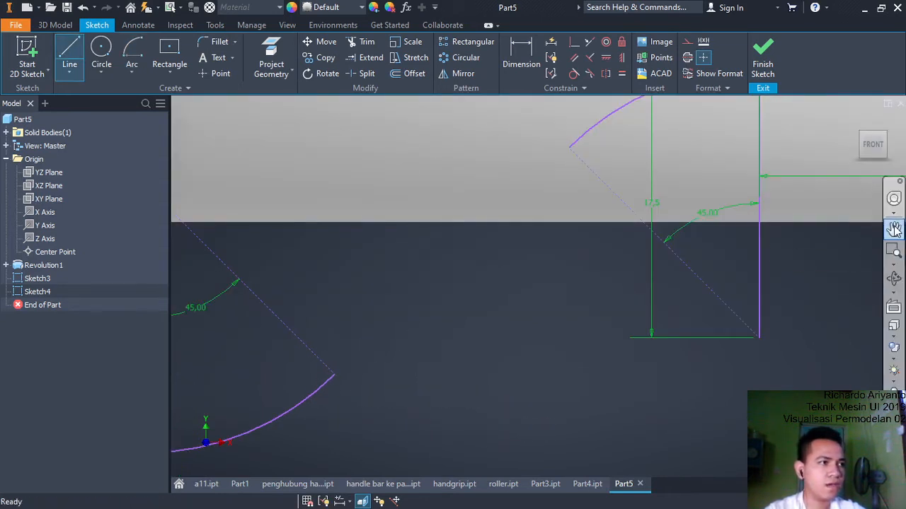
{"action": "left_click", "coordinate": [893, 228]}
{"action": "mouse_move", "coordinate": [661, 299]}
{"action": "left_mouse_down"}
{"action": "mouse_move", "coordinate": [587, 299]}
{"action": "mouse_move", "coordinate": [596, 298]}
{"action": "left_mouse_up"}
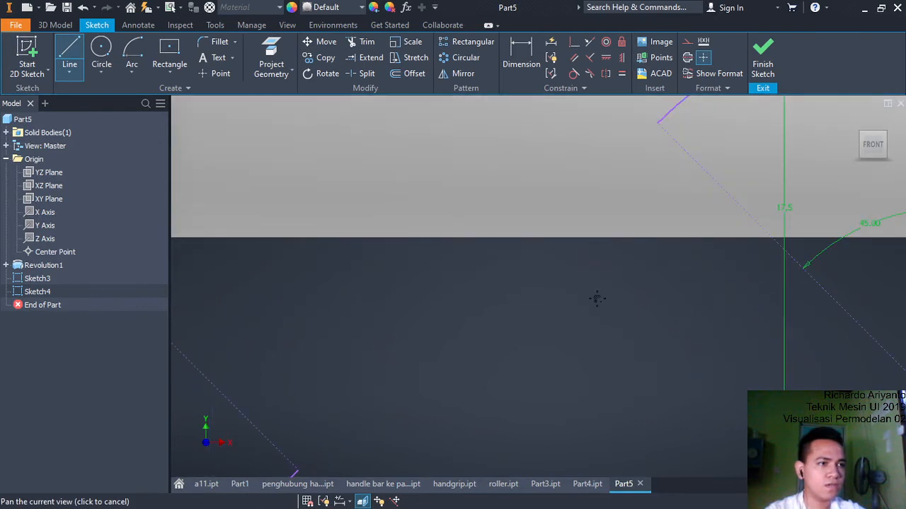
{"action": "right_click", "coordinate": [538, 323]}
{"action": "left_click", "coordinate": [582, 322]}
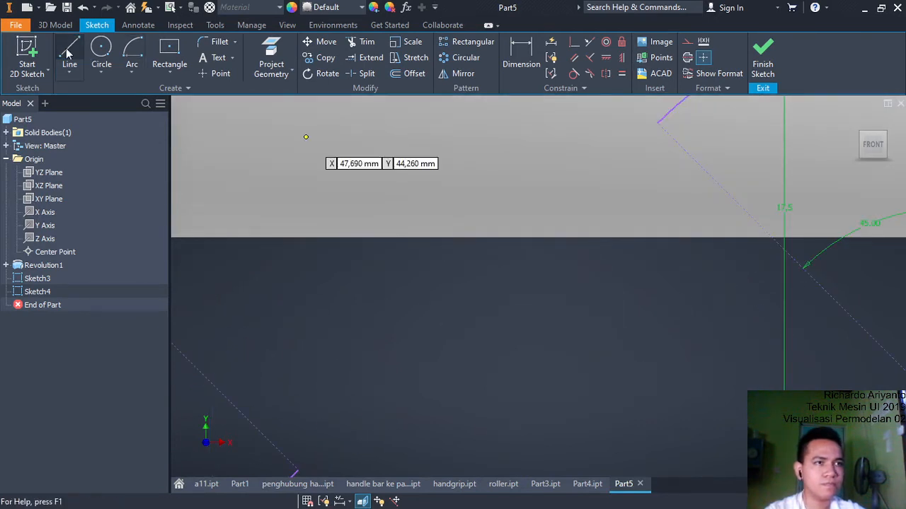
{"action": "left_click", "coordinate": [297, 471]}
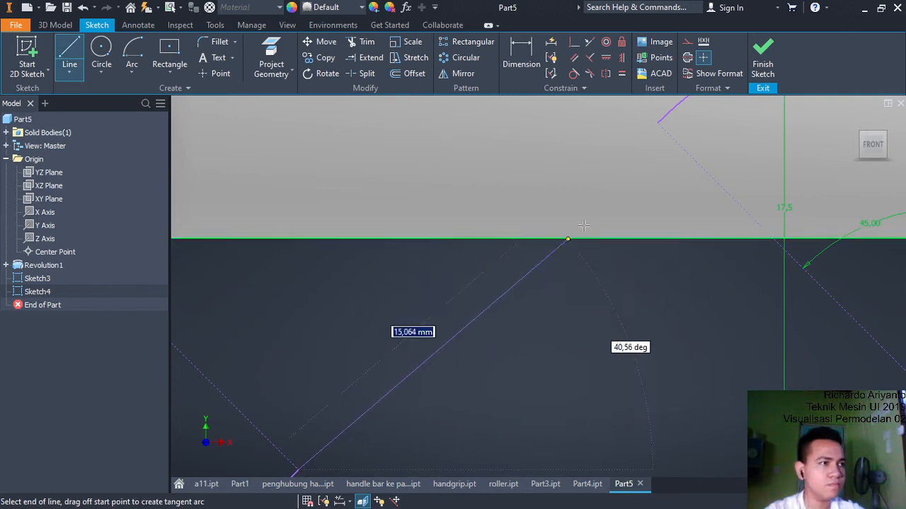
{"action": "left_click", "coordinate": [658, 123]}
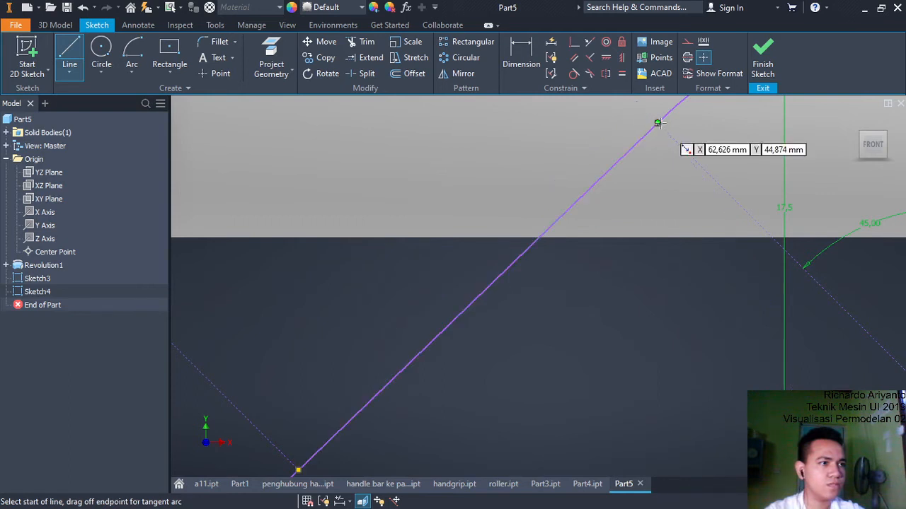
{"action": "right_click", "coordinate": [602, 245]}
{"action": "left_click", "coordinate": [631, 243]}
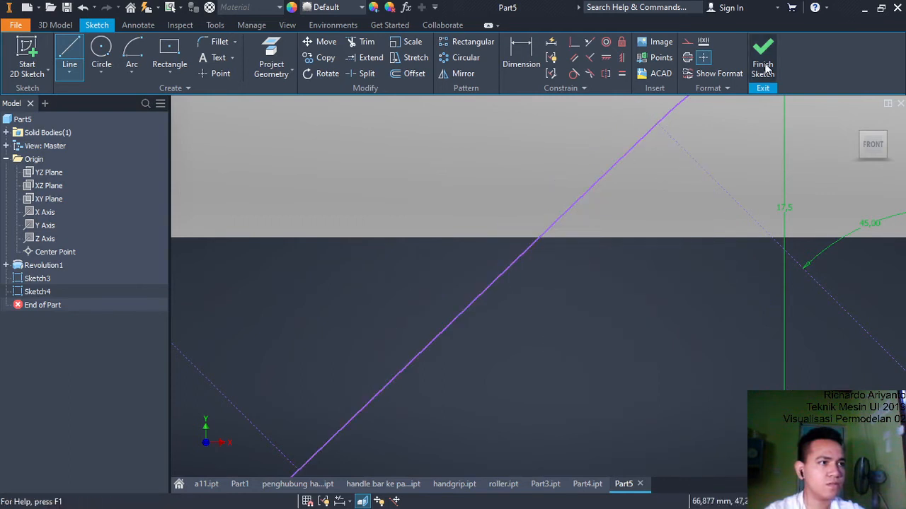
{"action": "left_click", "coordinate": [763, 61]}
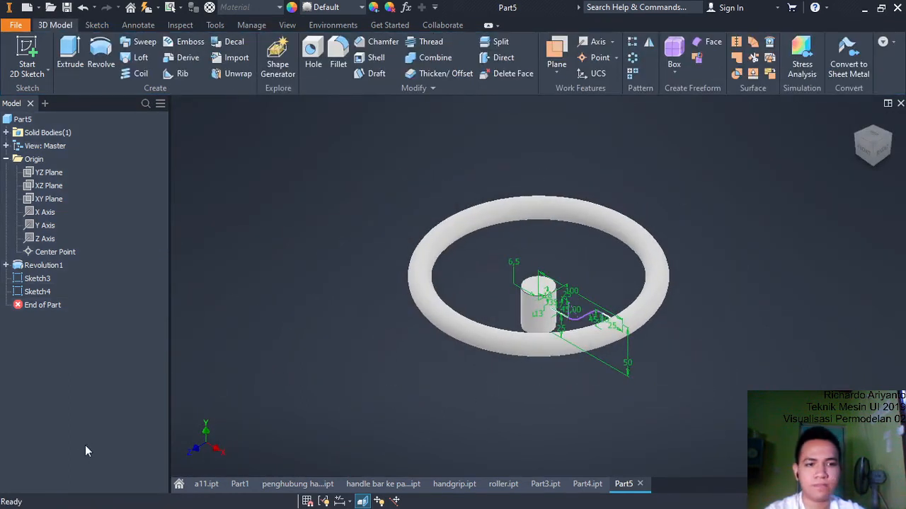
Check the sweep section and master spoke figures in the PDF reference, and return to the handwheel model in Inventor
{"action": "key", "text": "alt+Tab"}
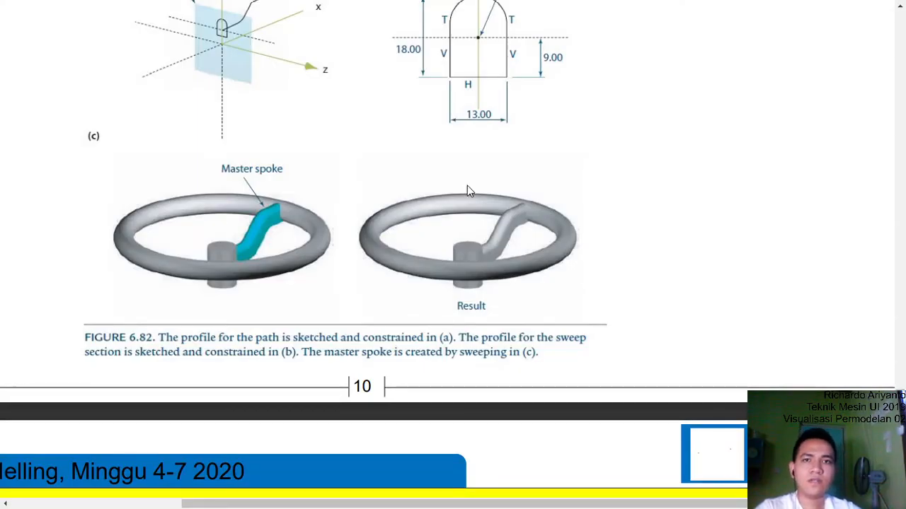
{"action": "scroll", "coordinate": [508, 239], "scroll_direction": "up", "scroll_amount": 2}
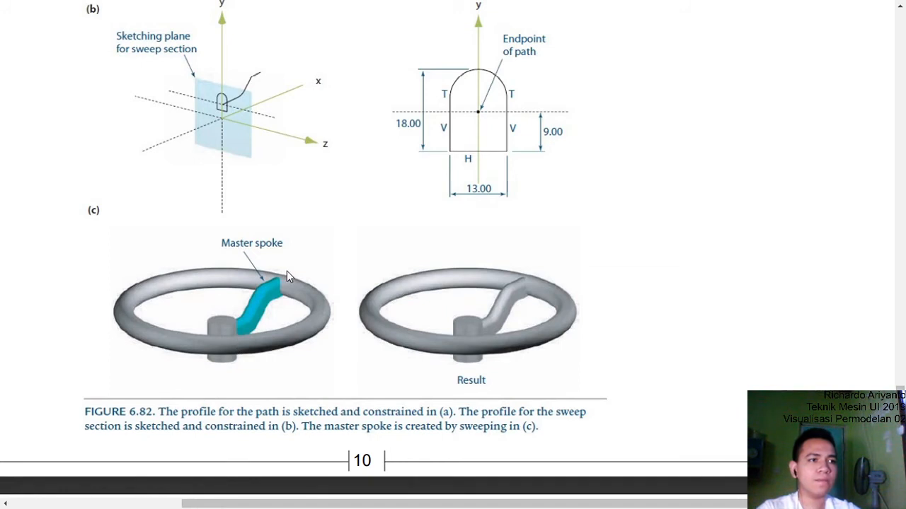
{"action": "key", "text": "alt+Tab"}
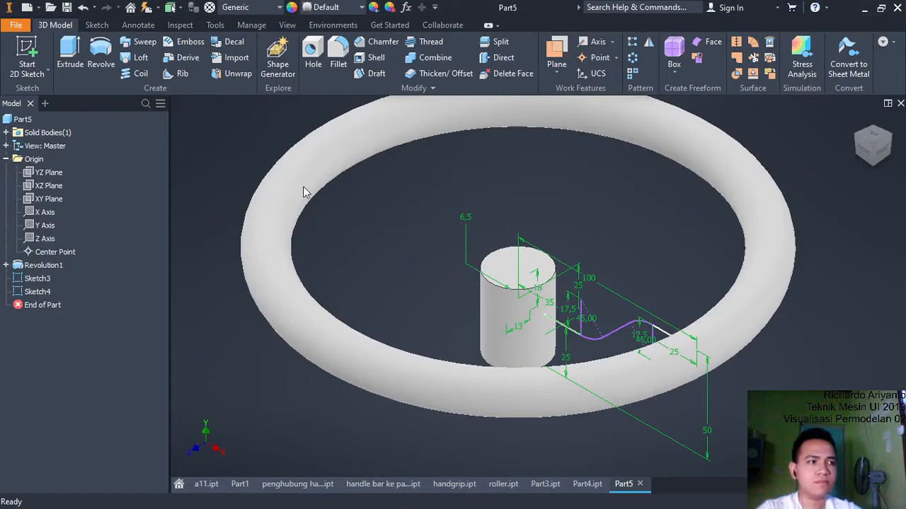
{"action": "mouse_move", "coordinate": [863, 154]}
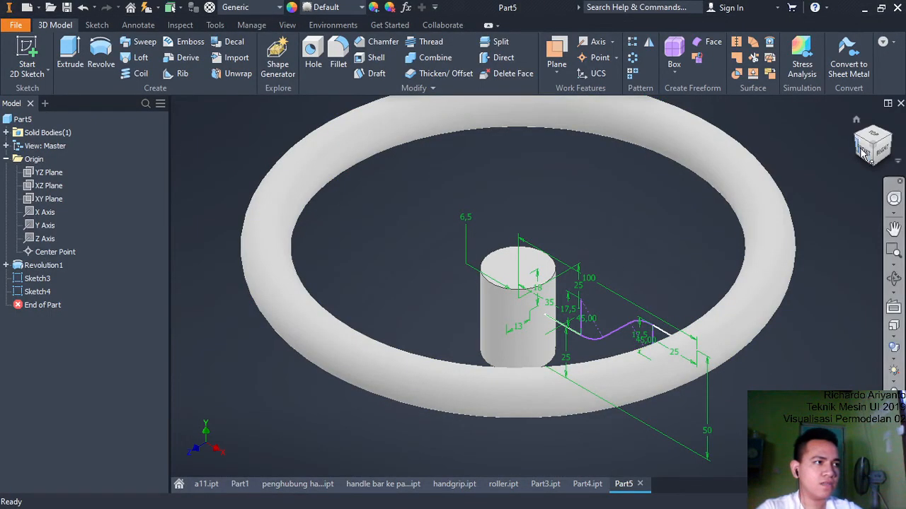
{"action": "scroll", "coordinate": [566, 297], "scroll_direction": "down", "scroll_amount": 3}
{"action": "scroll", "coordinate": [559, 315], "scroll_direction": "up", "scroll_amount": 6}
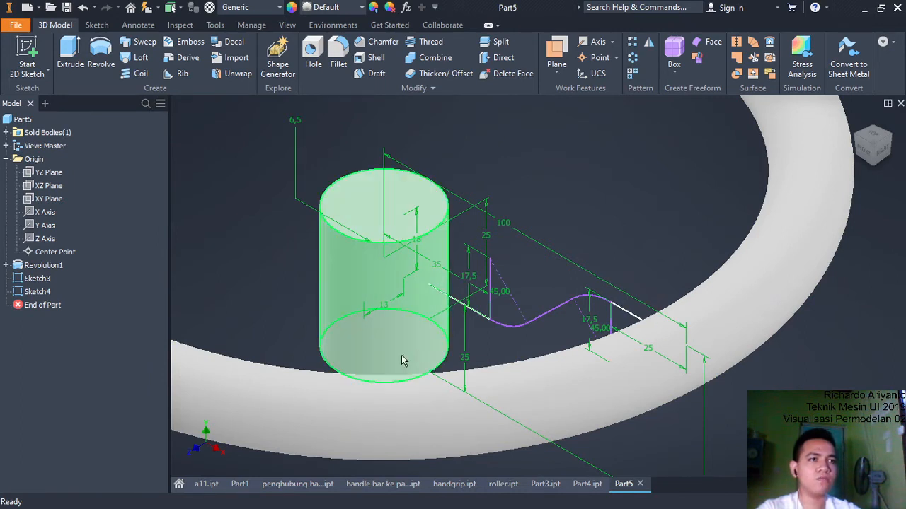
{"action": "left_click", "coordinate": [145, 44]}
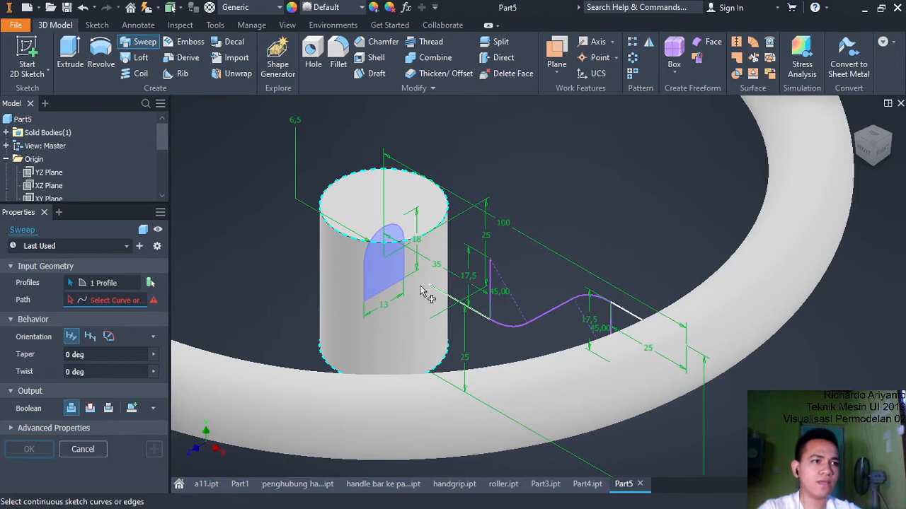
{"action": "left_click", "coordinate": [458, 304]}
{"action": "left_click", "coordinate": [525, 323]}
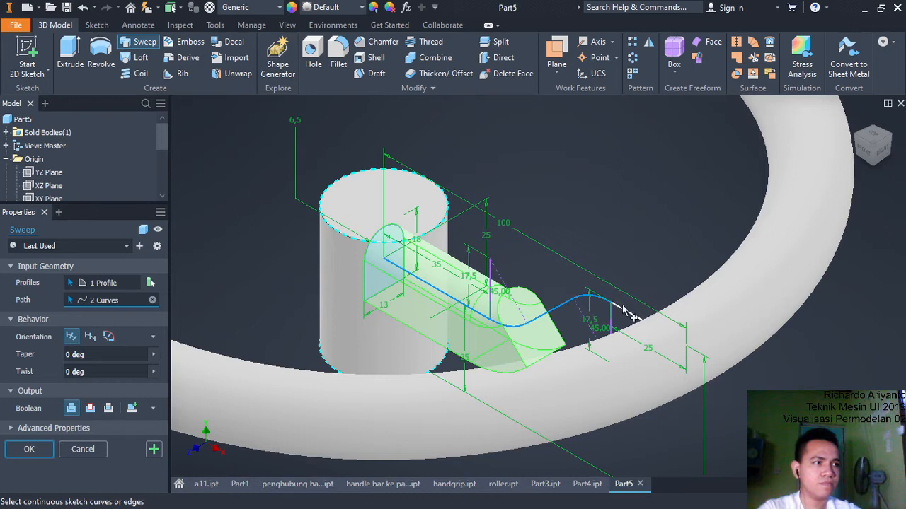
{"action": "left_click", "coordinate": [864, 140]}
{"action": "scroll", "coordinate": [633, 268], "scroll_direction": "up", "scroll_amount": 5}
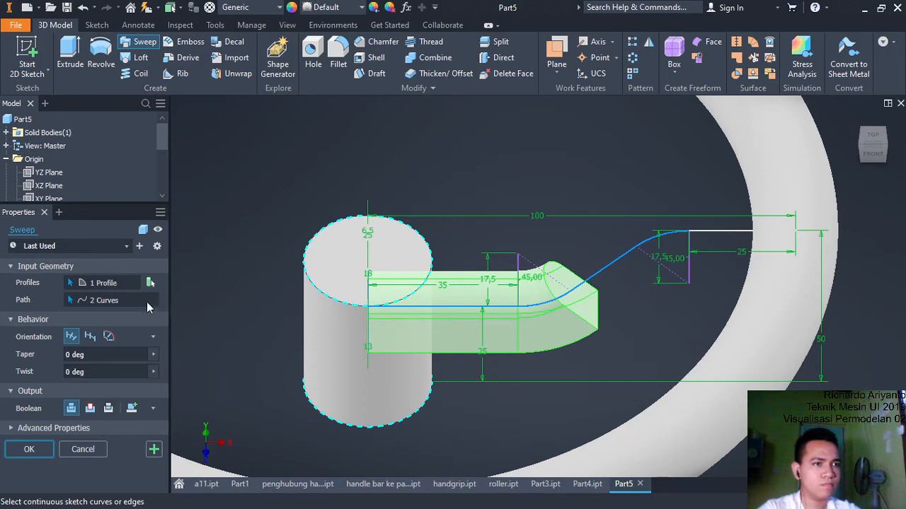
{"action": "double_click", "coordinate": [602, 275]}
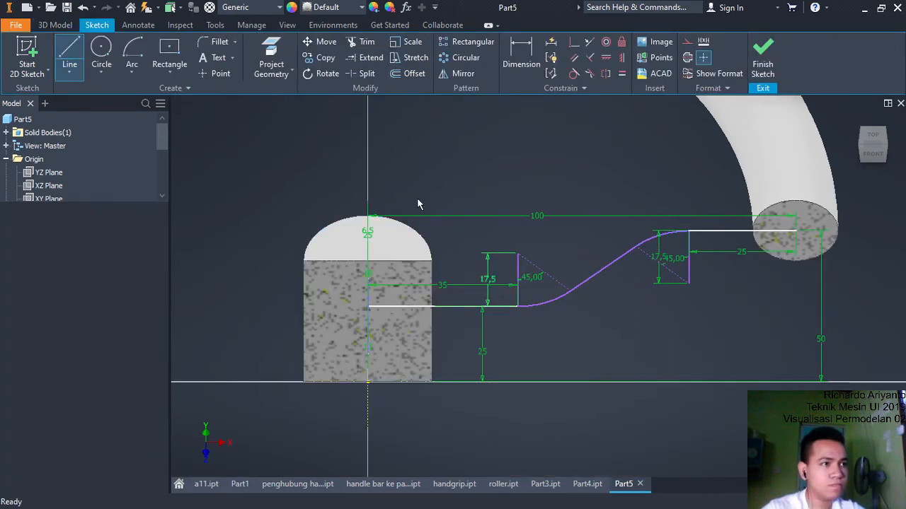
{"action": "left_click", "coordinate": [763, 60]}
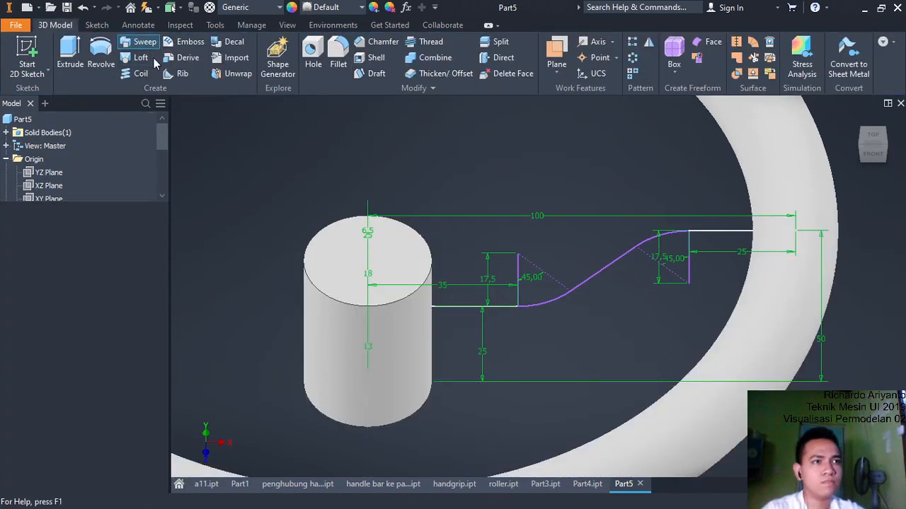
Sweep the arched profile in the hub along the complete path, from the hub line through both arcs to the rim line
{"action": "left_click", "coordinate": [140, 42]}
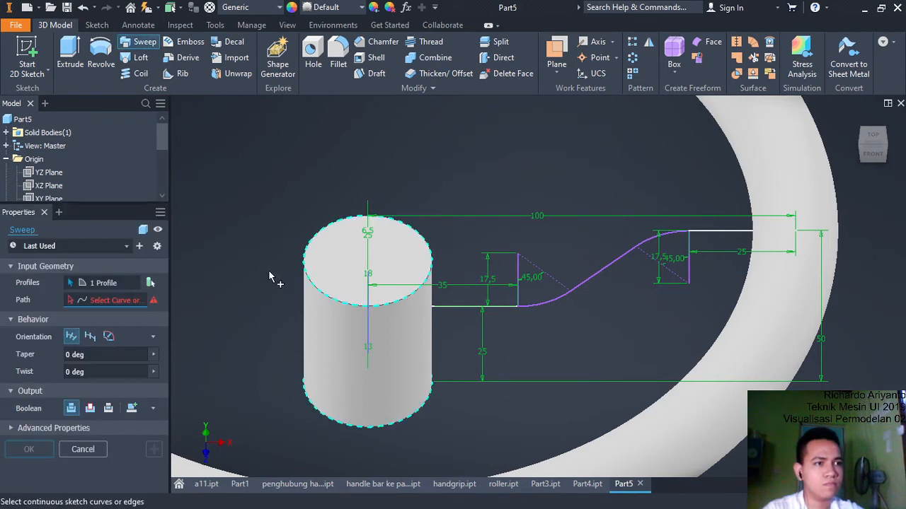
{"action": "left_click", "coordinate": [556, 302]}
{"action": "left_click", "coordinate": [458, 308]}
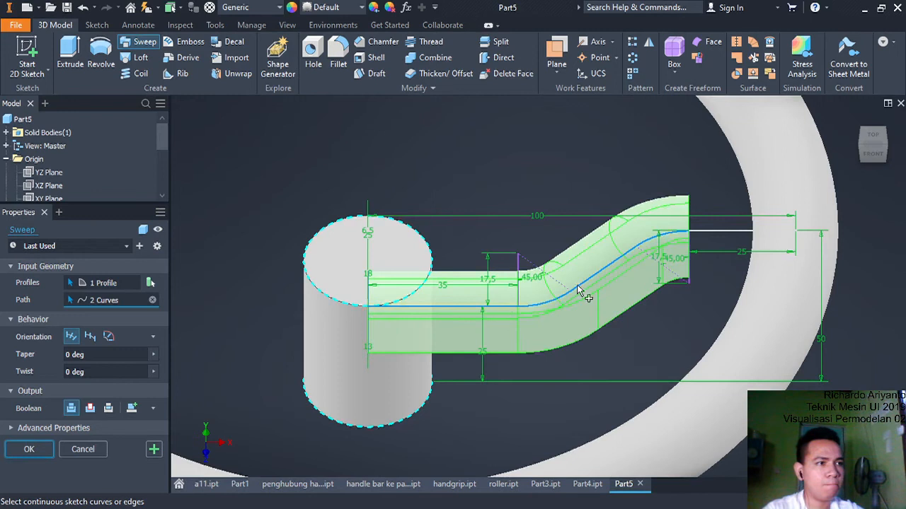
{"action": "left_click", "coordinate": [725, 233]}
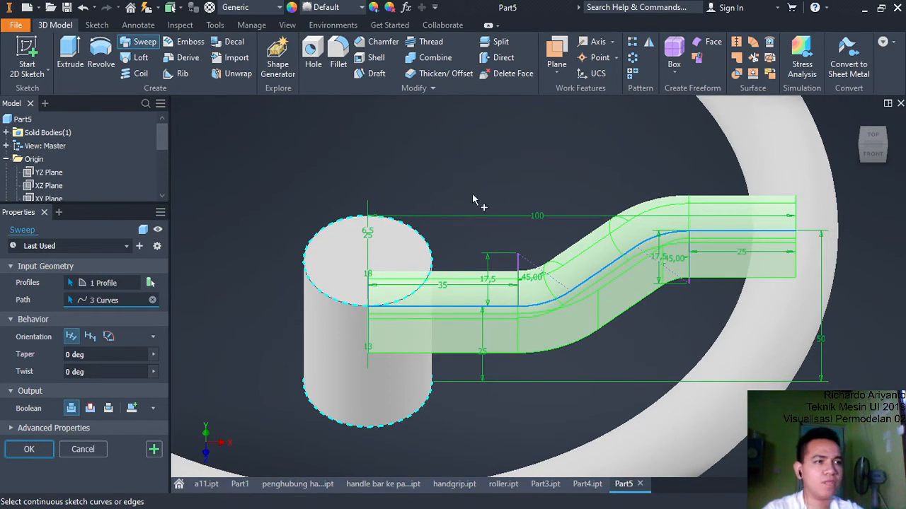
{"action": "left_click", "coordinate": [34, 451]}
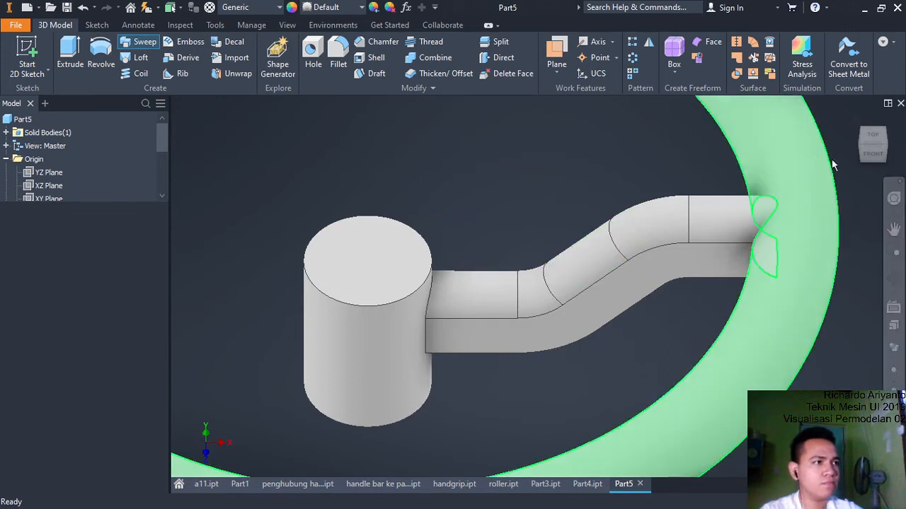
Examine the spoke fillet and circular pattern figures in the PDF reference, and return to Inventor with the handwheel viewed from the top
{"action": "left_click", "coordinate": [872, 136]}
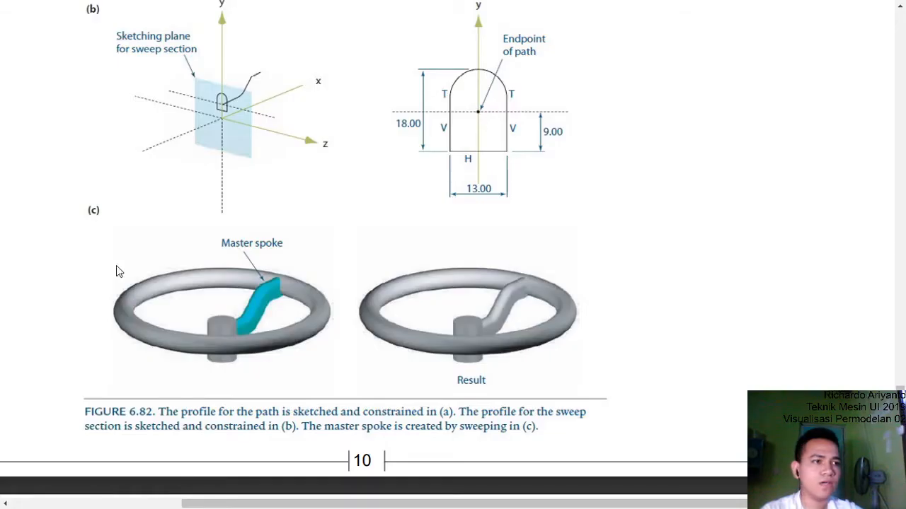
{"action": "scroll", "coordinate": [304, 291], "scroll_direction": "down", "scroll_amount": 10}
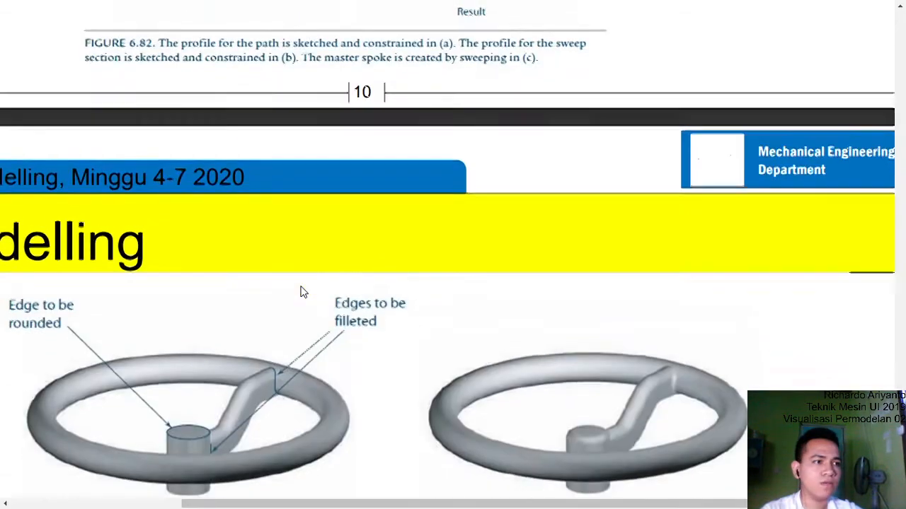
{"action": "scroll", "coordinate": [583, 243], "scroll_direction": "down", "scroll_amount": 3}
{"action": "scroll", "coordinate": [601, 204], "scroll_direction": "up", "scroll_amount": 2}
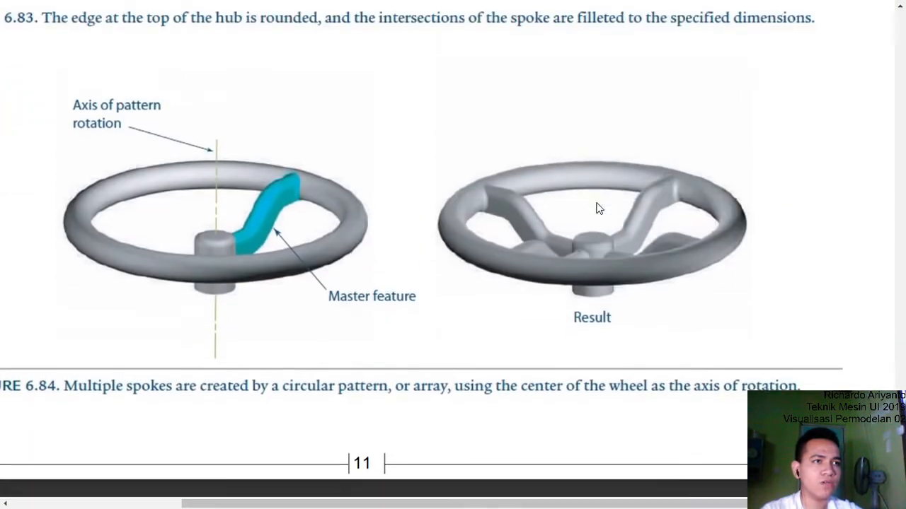
{"action": "scroll", "coordinate": [594, 205], "scroll_direction": "up", "scroll_amount": 2}
{"action": "scroll", "coordinate": [593, 204], "scroll_direction": "down", "scroll_amount": 2}
{"action": "scroll", "coordinate": [593, 205], "scroll_direction": "up", "scroll_amount": 1}
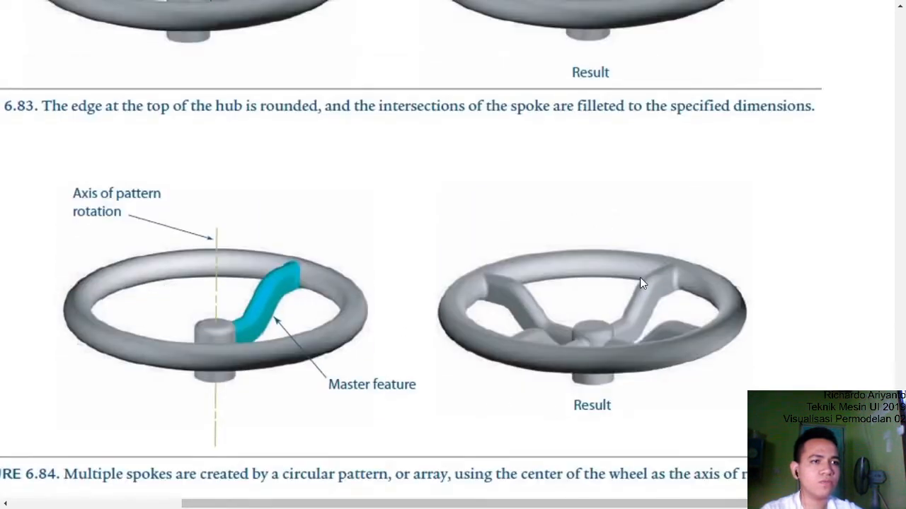
{"action": "key", "text": "alt+Tab"}
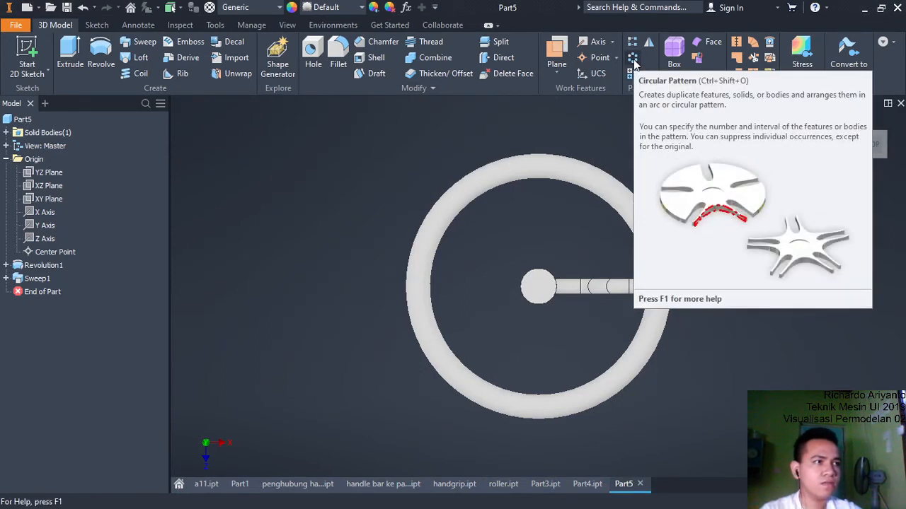
Pattern the swept spoke circularly about the hub's axis with 4 occurrences over 360 degrees
{"action": "left_click", "coordinate": [633, 59]}
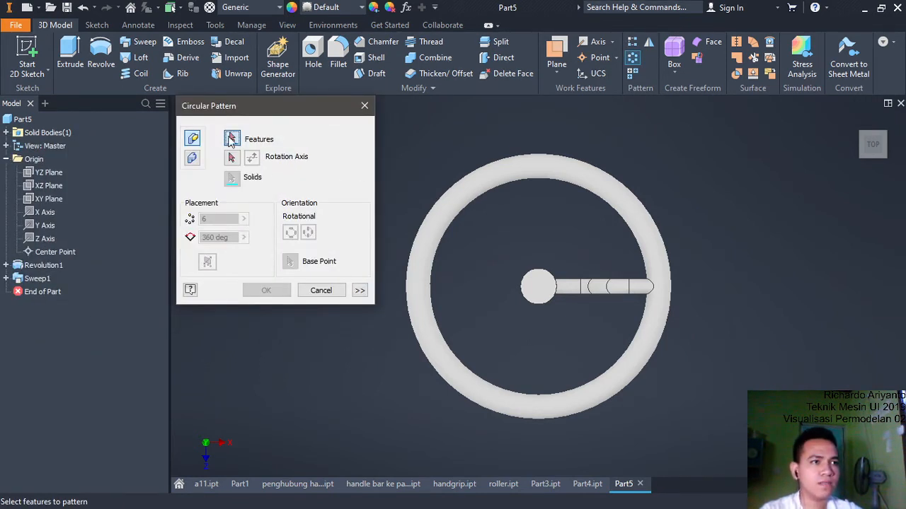
{"action": "left_click", "coordinate": [602, 282]}
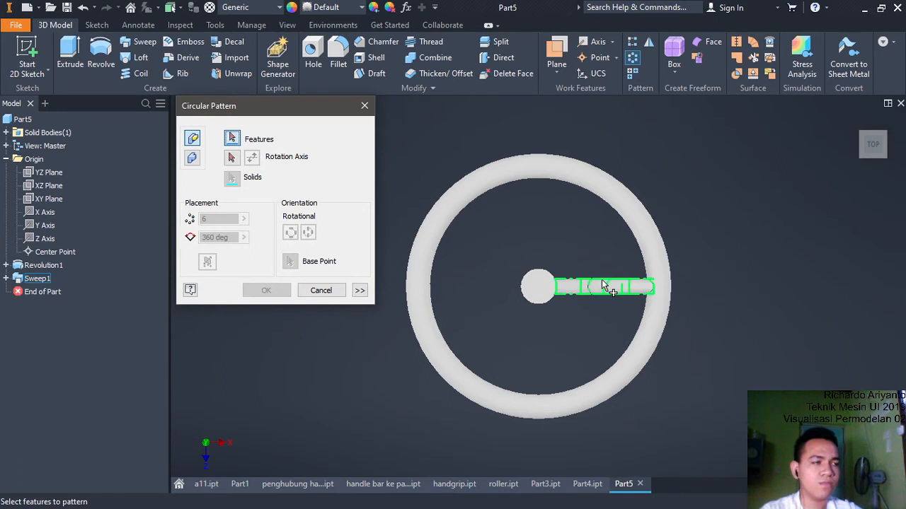
{"action": "left_click", "coordinate": [602, 282]}
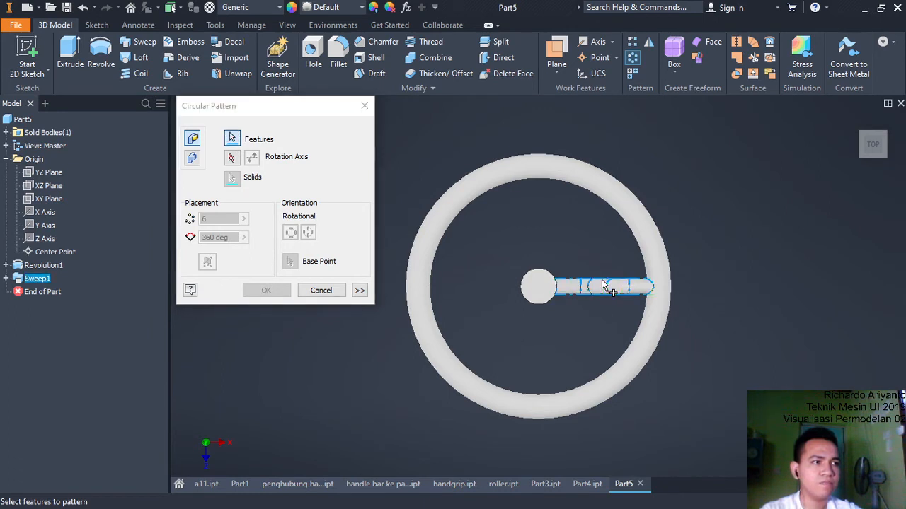
{"action": "left_click", "coordinate": [232, 157]}
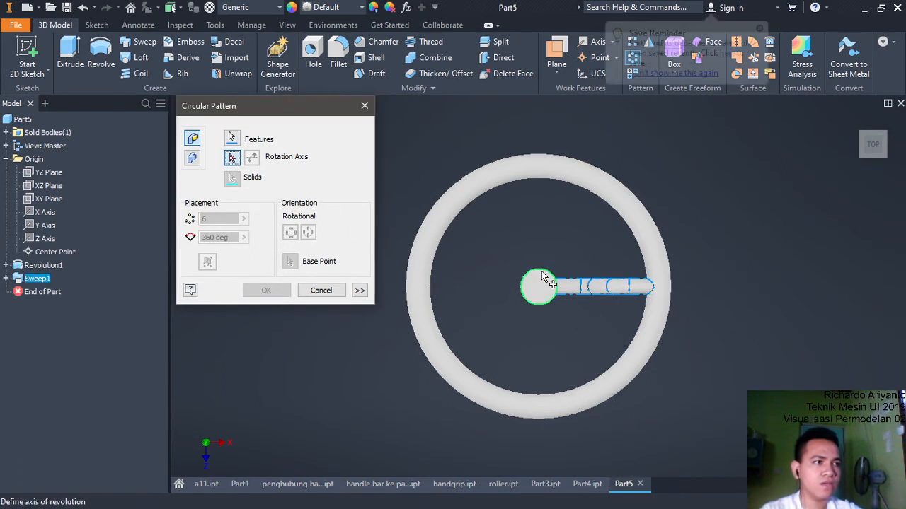
{"action": "left_click", "coordinate": [541, 272]}
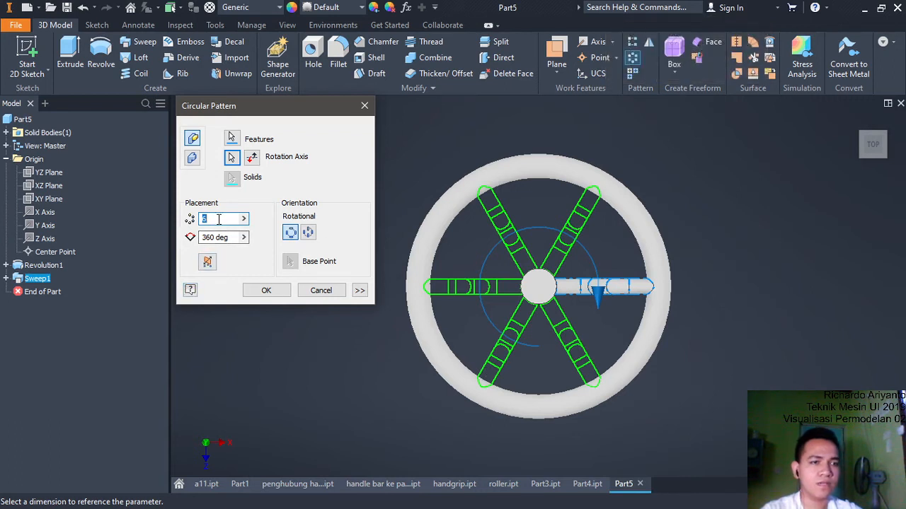
{"action": "type", "text": "4"}
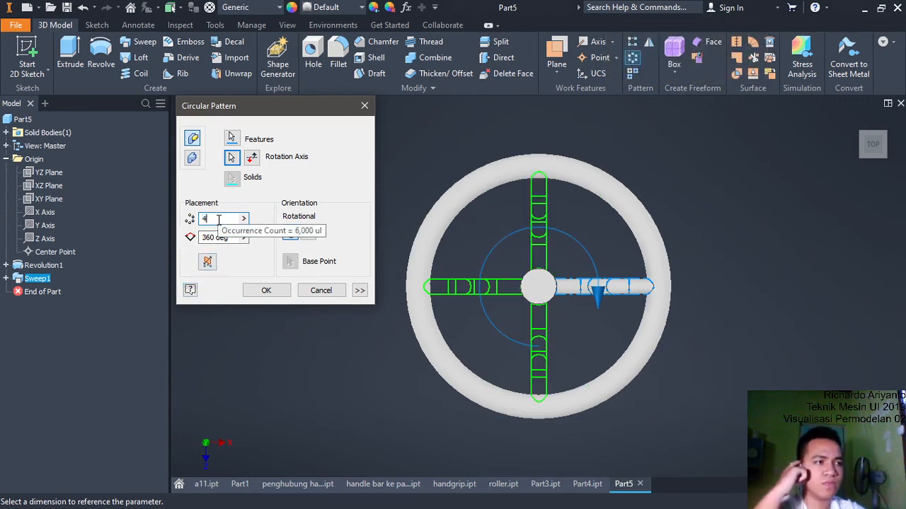
{"action": "left_click", "coordinate": [274, 293]}
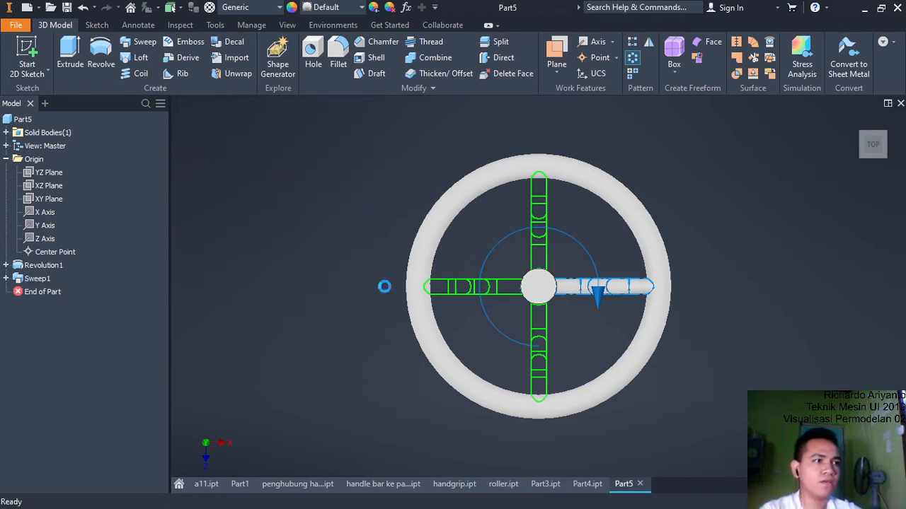
Inspect the four spokes around the hub, check the fillet and D-shaped hole figures in the PDF reference, and return to Inventor
{"action": "left_click", "coordinate": [862, 161]}
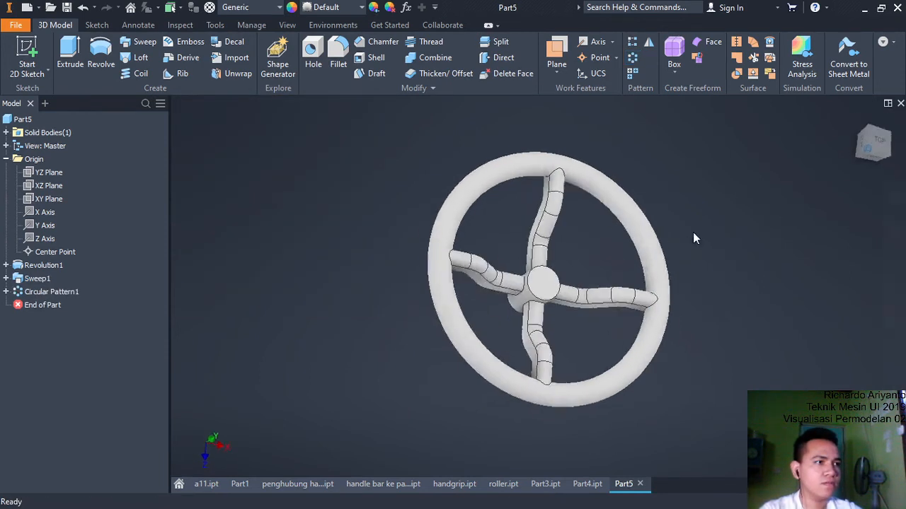
{"action": "scroll", "coordinate": [573, 302], "scroll_direction": "up", "scroll_amount": 3}
{"action": "scroll", "coordinate": [573, 302], "scroll_direction": "up", "scroll_amount": 2}
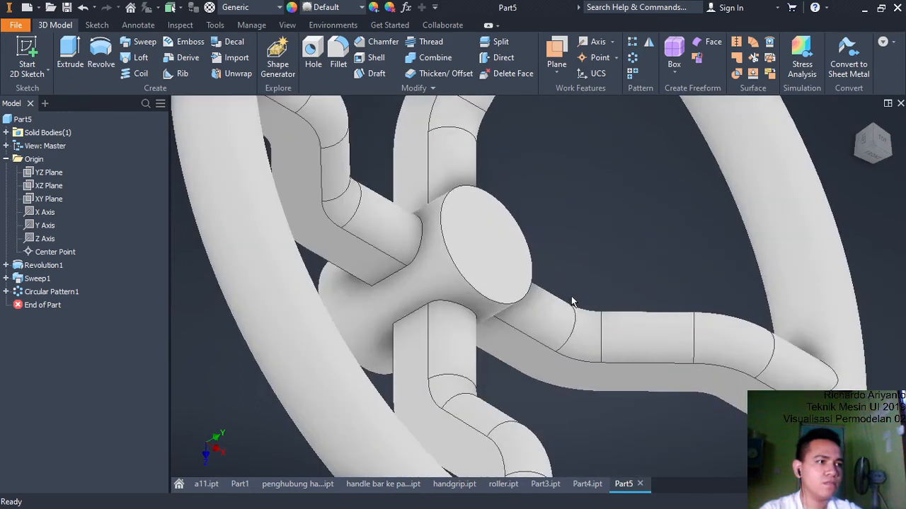
{"action": "scroll", "coordinate": [573, 302], "scroll_direction": "down", "scroll_amount": 3}
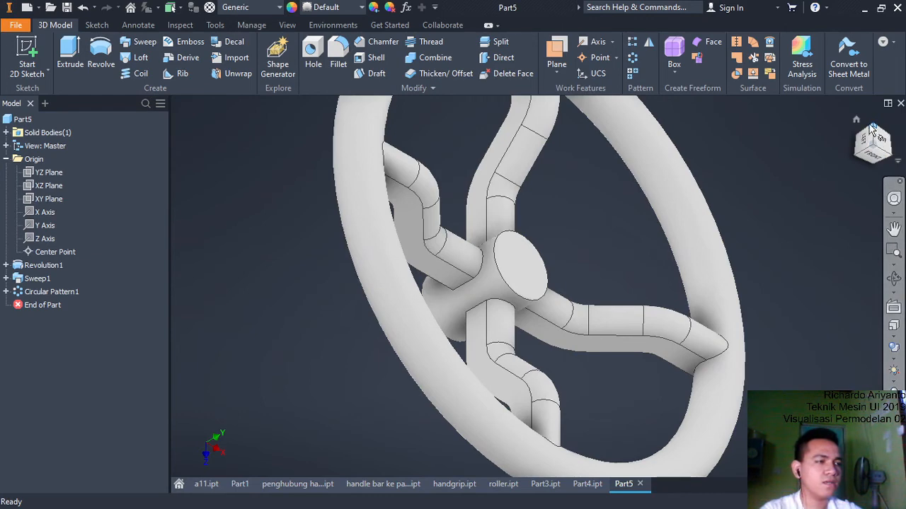
{"action": "key", "text": "alt+Tab"}
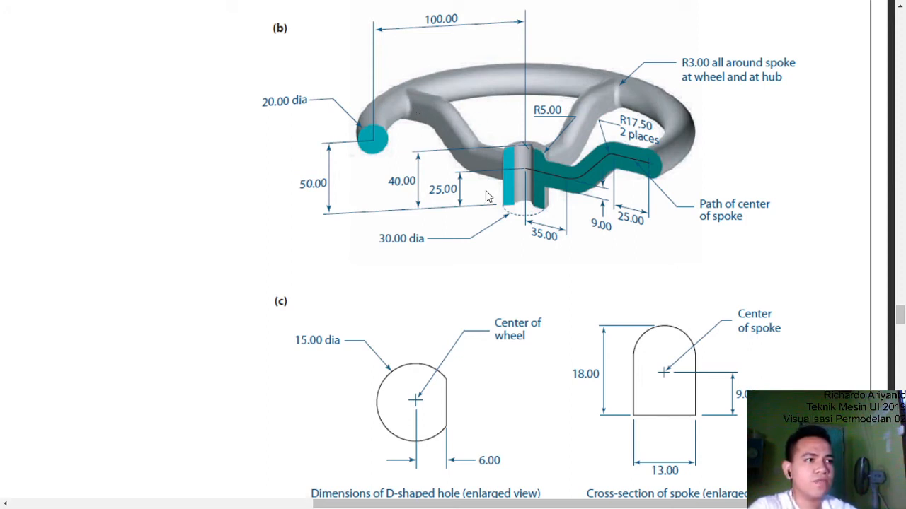
{"action": "scroll", "coordinate": [387, 388], "scroll_direction": "down", "scroll_amount": 1}
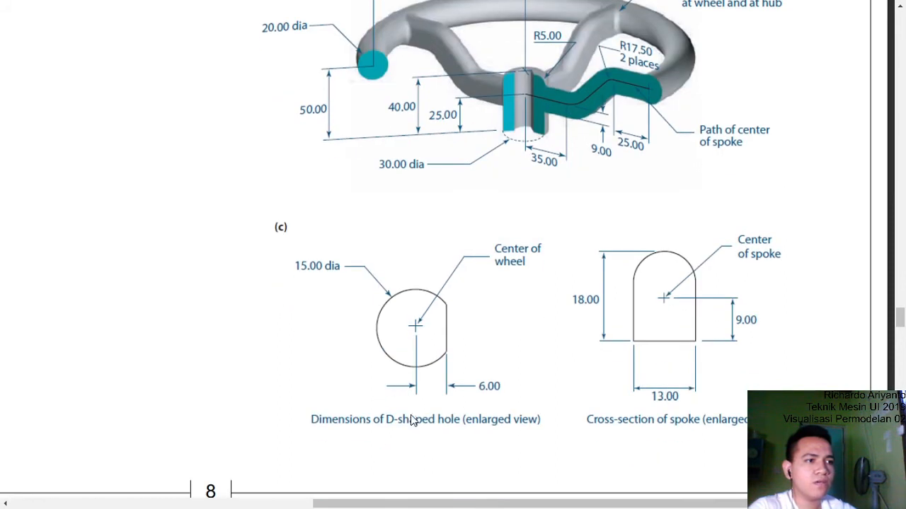
{"action": "scroll", "coordinate": [531, 173], "scroll_direction": "up", "scroll_amount": 1}
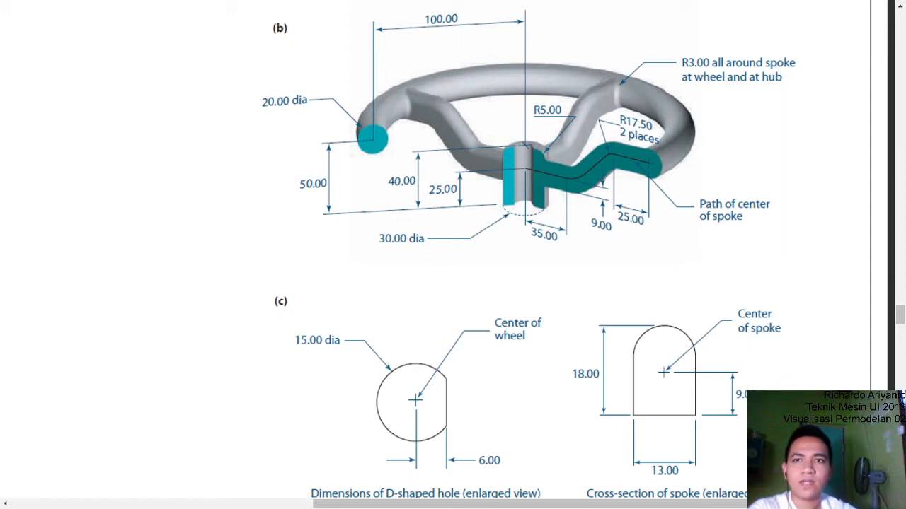
{"action": "key", "text": "alt+Tab"}
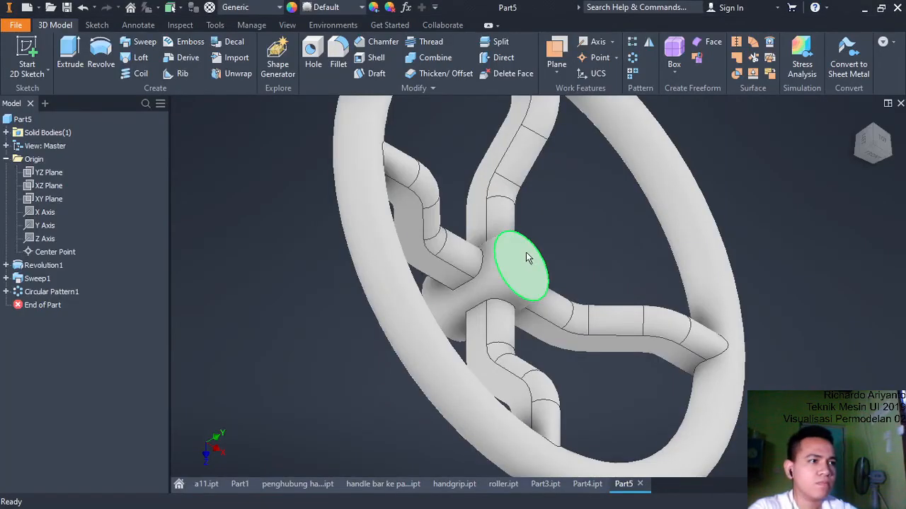
Fillet the upper circular edge of the hub with a 5 mm radius
{"action": "left_click", "coordinate": [875, 147]}
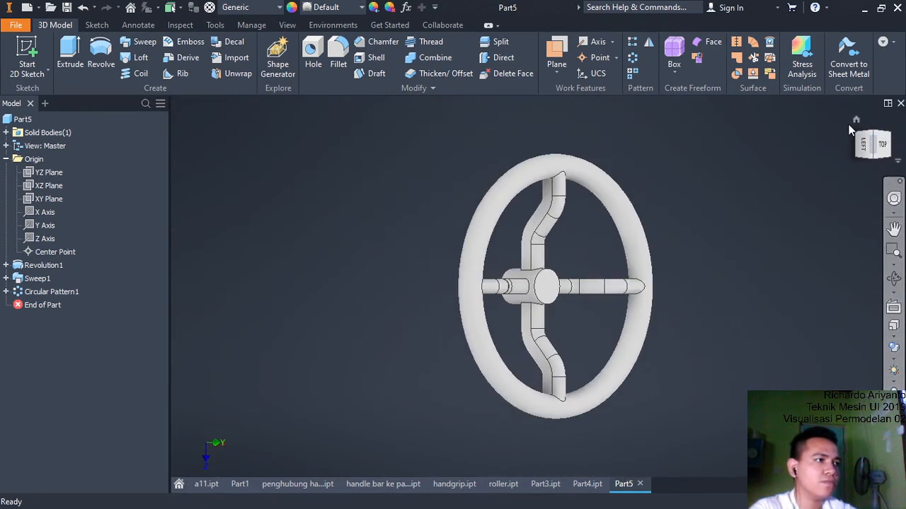
{"action": "left_click", "coordinate": [856, 121]}
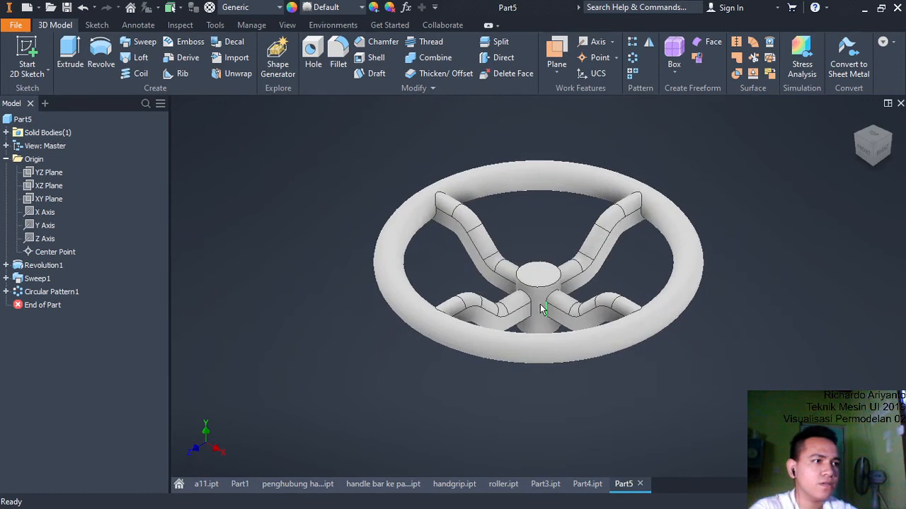
{"action": "scroll", "coordinate": [536, 292], "scroll_direction": "up", "scroll_amount": 5}
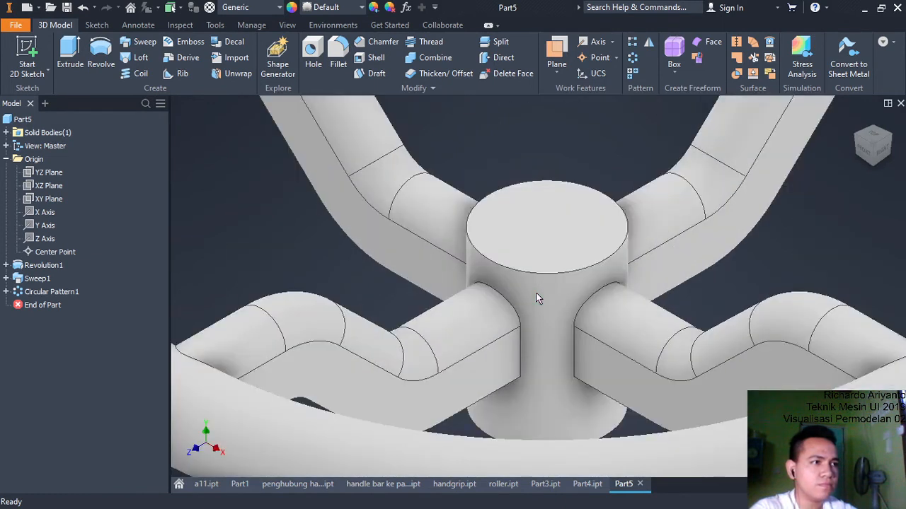
{"action": "left_click", "coordinate": [336, 55]}
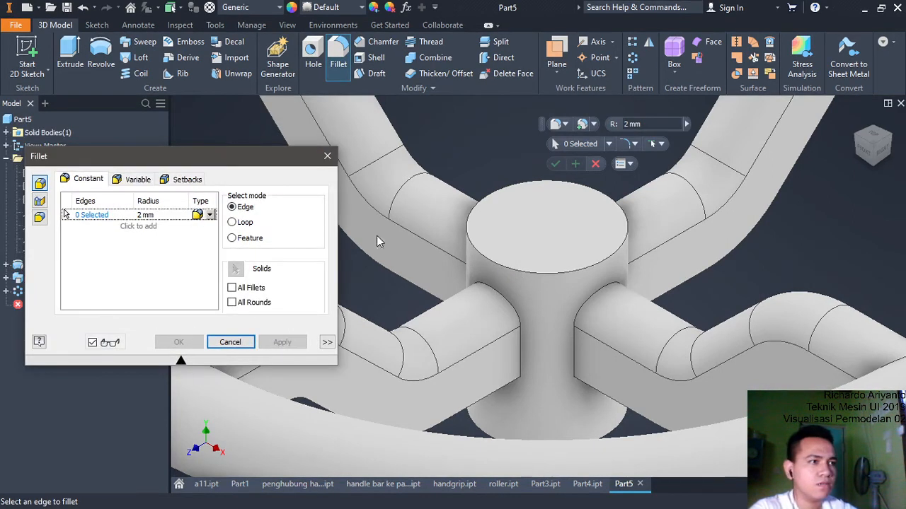
{"action": "left_click", "coordinate": [517, 266]}
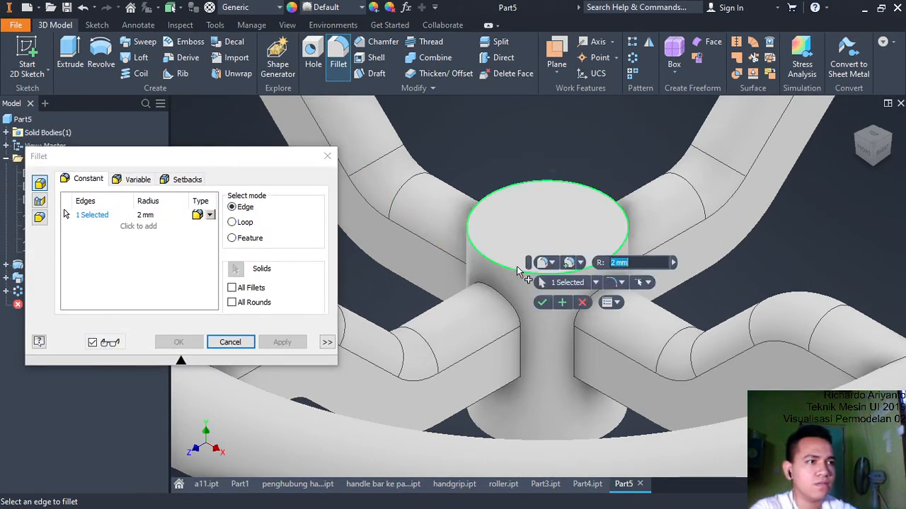
{"action": "left_click", "coordinate": [155, 216]}
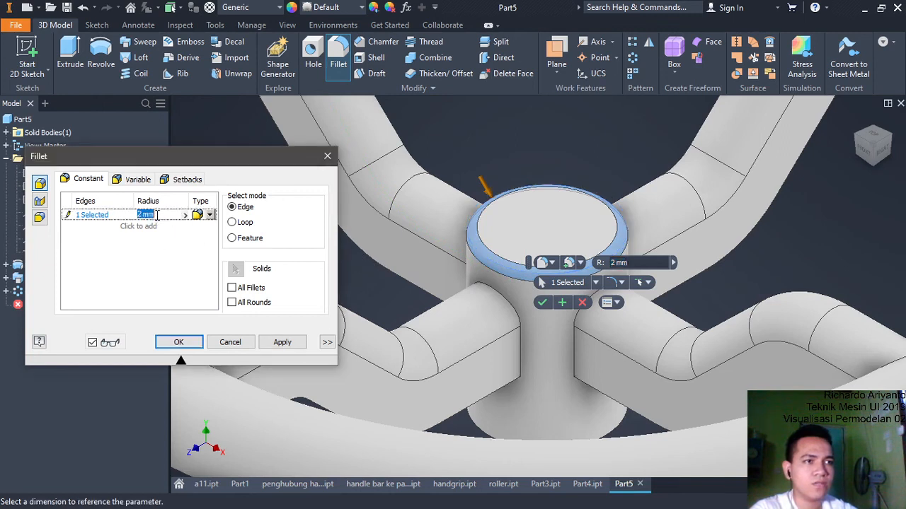
{"action": "type", "text": "5"}
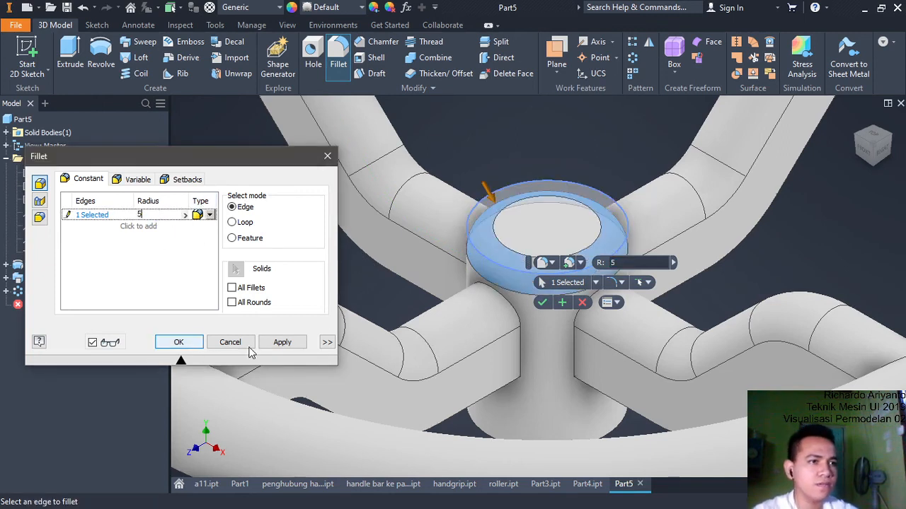
{"action": "left_click", "coordinate": [183, 342]}
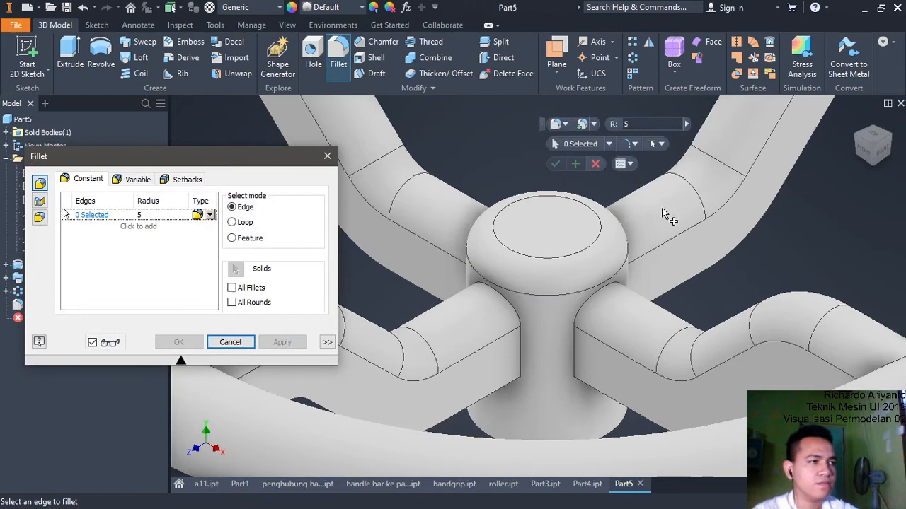
{"action": "left_click", "coordinate": [326, 156]}
Check the spoke fillet radius in the PDF, and in Inventor set up a 3 mm fillet on the edges where all four spokes meet the rim
{"action": "left_click", "coordinate": [877, 148]}
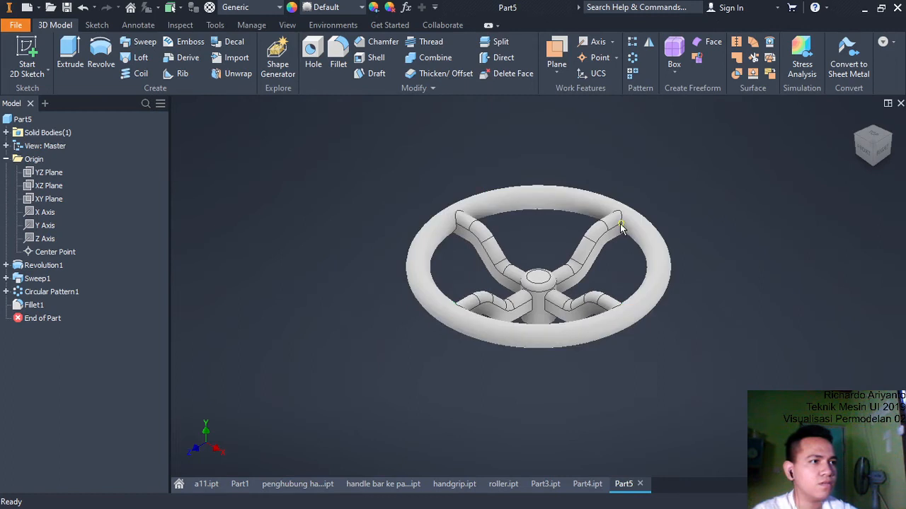
{"action": "left_click", "coordinate": [614, 222]}
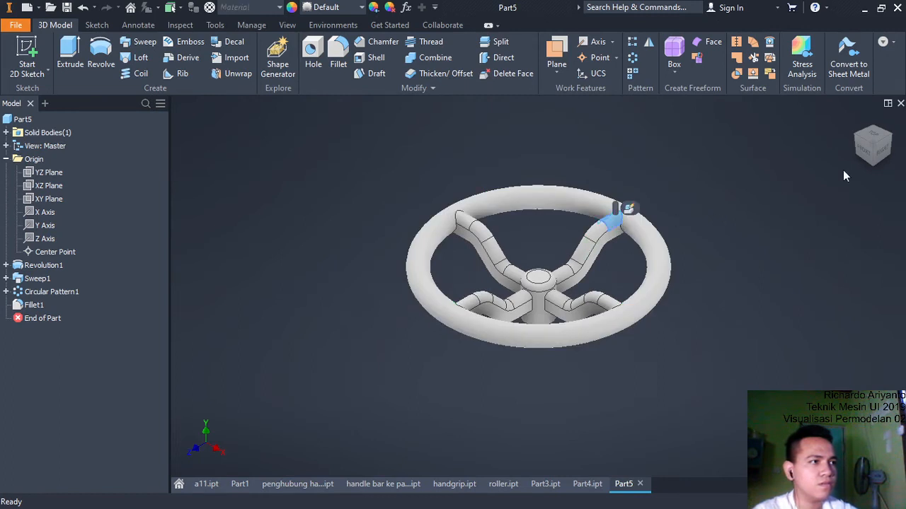
{"action": "key", "text": "End"}
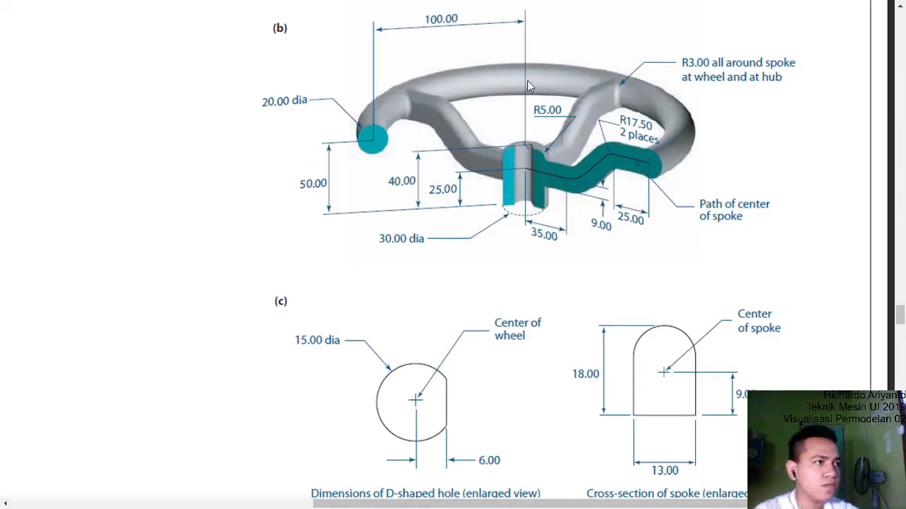
{"action": "scroll", "coordinate": [686, 142], "scroll_direction": "up", "scroll_amount": 3}
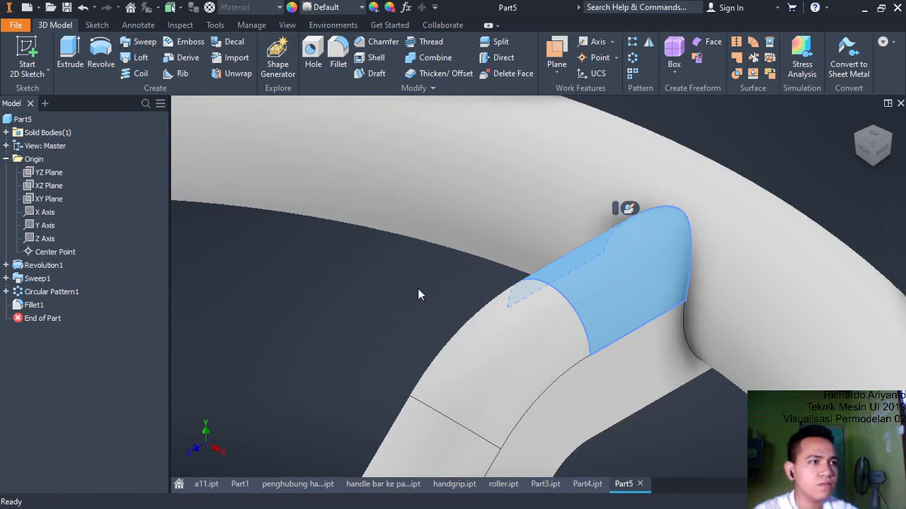
{"action": "left_click", "coordinate": [336, 56]}
{"action": "left_click", "coordinate": [147, 214]}
{"action": "left_click", "coordinate": [180, 283]}
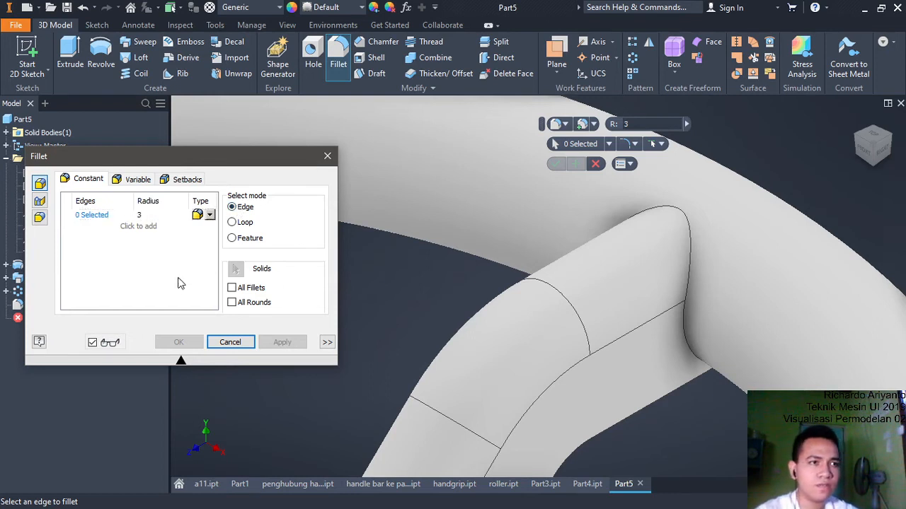
{"action": "left_click", "coordinate": [687, 291]}
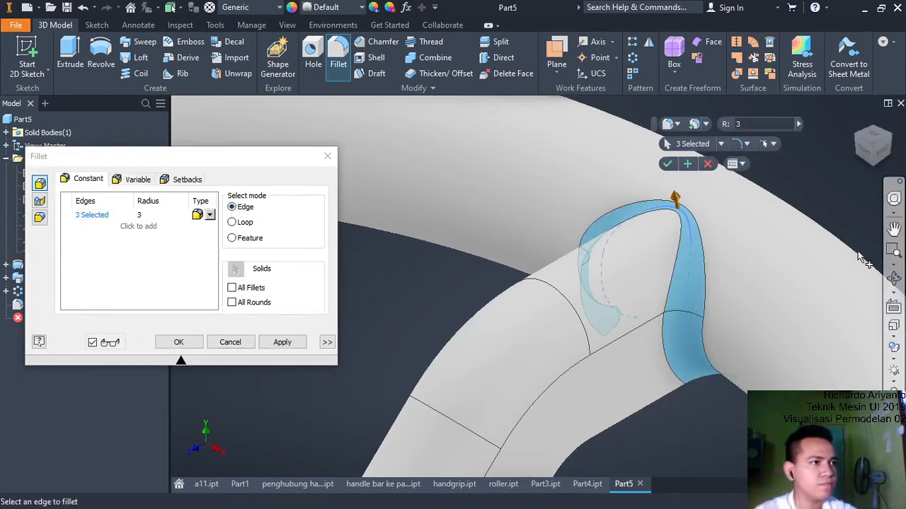
{"action": "scroll", "coordinate": [733, 252], "scroll_direction": "down", "scroll_amount": 5}
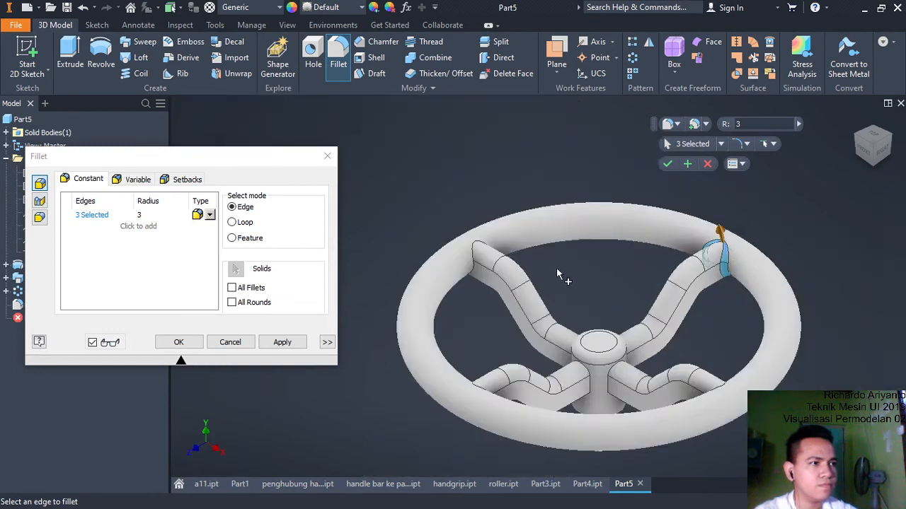
{"action": "left_click", "coordinate": [483, 259]}
{"action": "left_click", "coordinate": [475, 387]}
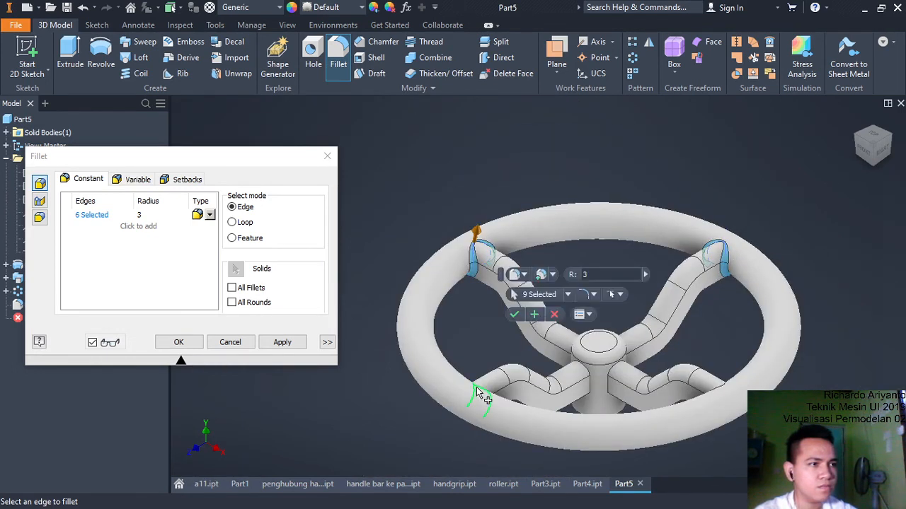
{"action": "left_click", "coordinate": [718, 390]}
Add the edges where the first two spokes meet the hub to the 3 mm fillet selection
{"action": "scroll", "coordinate": [612, 373], "scroll_direction": "up", "scroll_amount": 5}
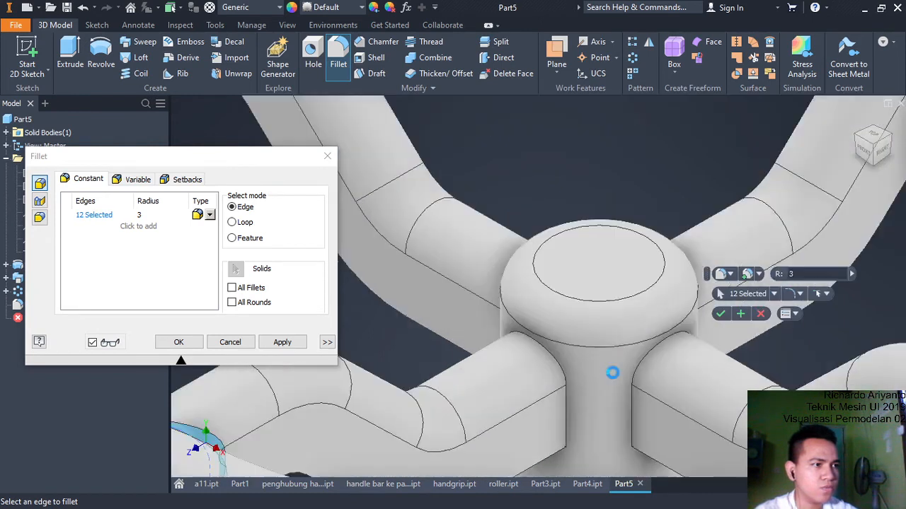
{"action": "scroll", "coordinate": [568, 389], "scroll_direction": "down", "scroll_amount": 3}
{"action": "scroll", "coordinate": [567, 389], "scroll_direction": "up", "scroll_amount": 4}
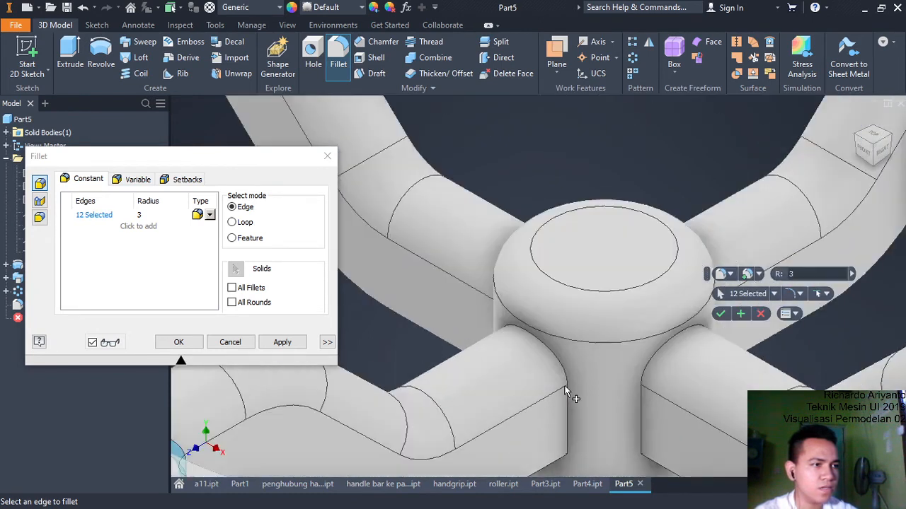
{"action": "left_click", "coordinate": [566, 374]}
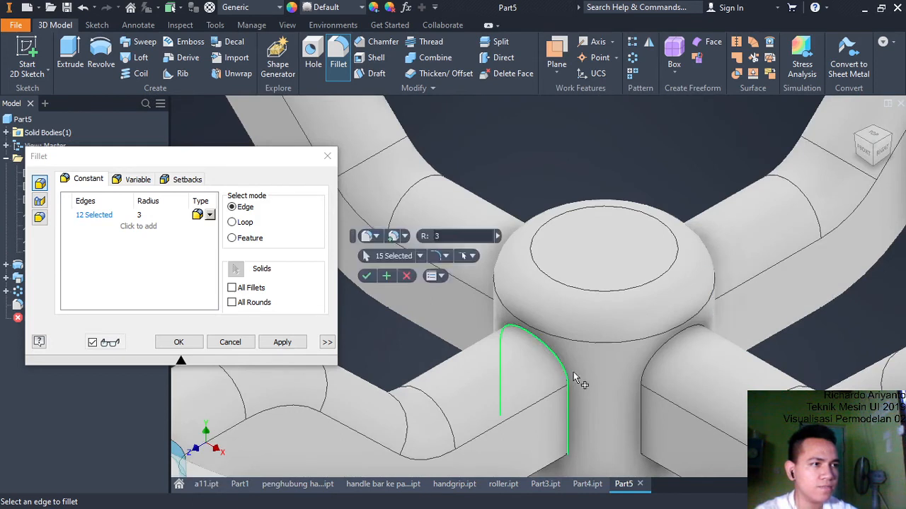
{"action": "left_click", "coordinate": [644, 367]}
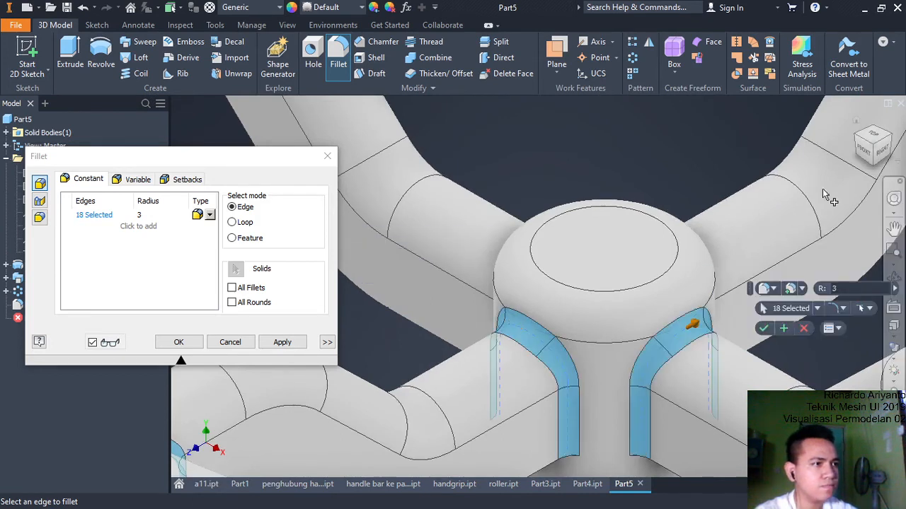
Add the hub-side edges of the remaining two spokes to the selection, apply the 3 mm fillet and leave the Fillet command
{"action": "left_click", "coordinate": [856, 120]}
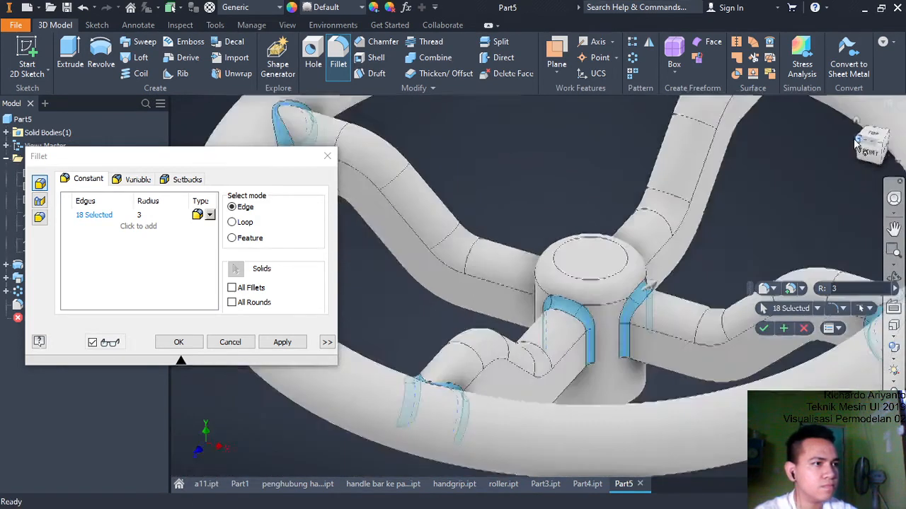
{"action": "left_click", "coordinate": [856, 137]}
{"action": "scroll", "coordinate": [520, 303], "scroll_direction": "down", "scroll_amount": 5}
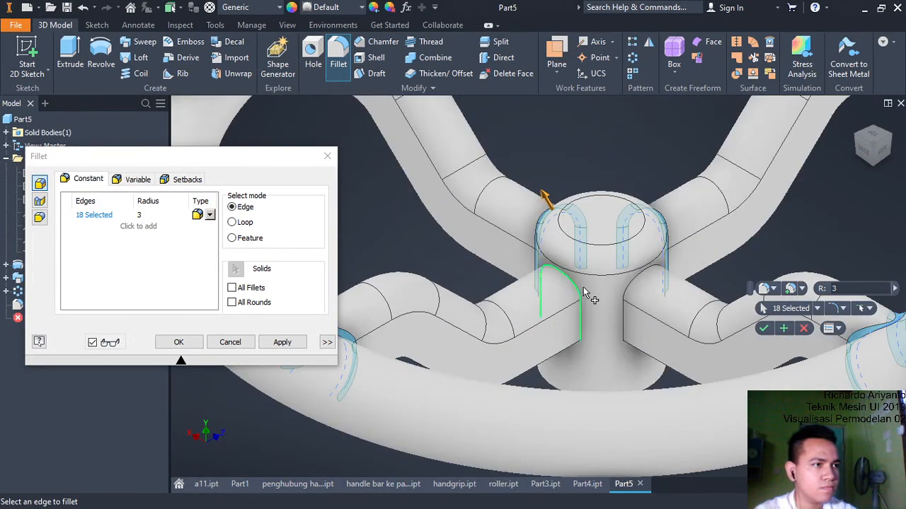
{"action": "left_click", "coordinate": [578, 293]}
{"action": "scroll", "coordinate": [622, 297], "scroll_direction": "down", "scroll_amount": 3}
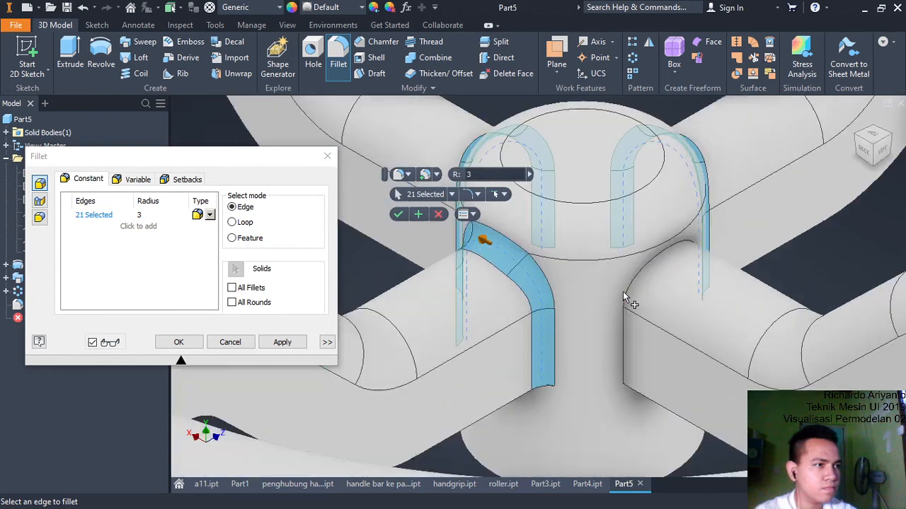
{"action": "left_click", "coordinate": [625, 289]}
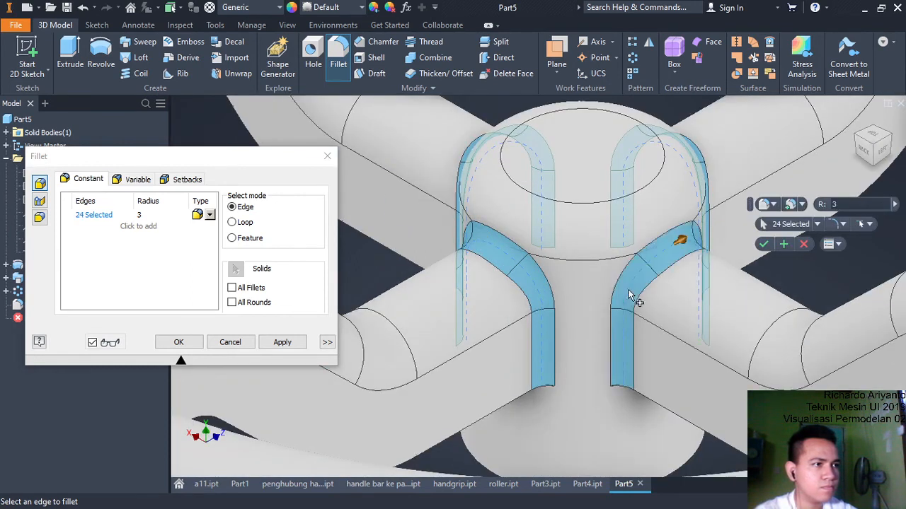
{"action": "left_click", "coordinate": [281, 342]}
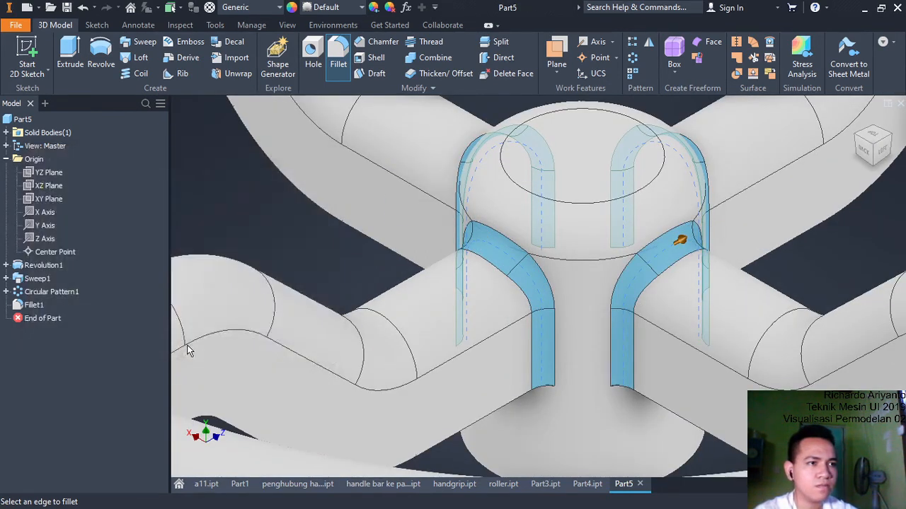
{"action": "left_click", "coordinate": [230, 342]}
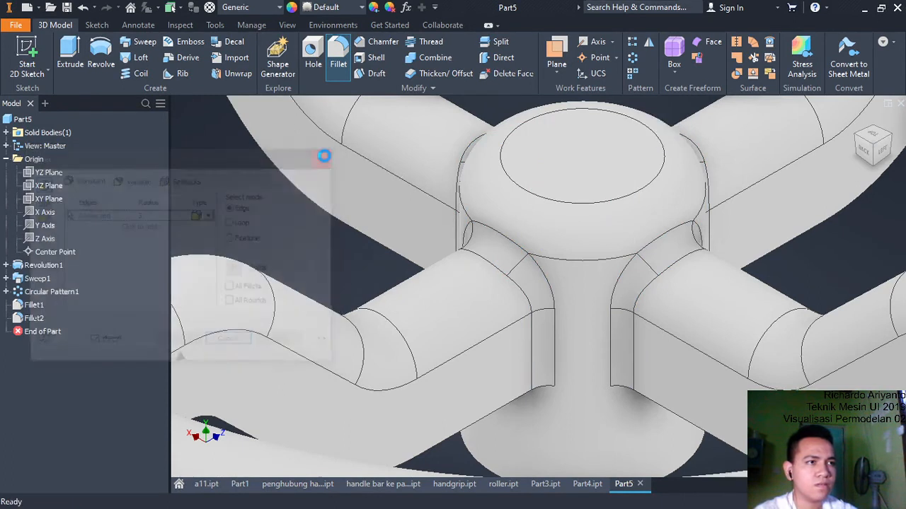
Check the D-shaped hole dimensions in the PDF reference and return to Inventor
{"action": "scroll", "coordinate": [460, 242], "scroll_direction": "down", "scroll_amount": 6}
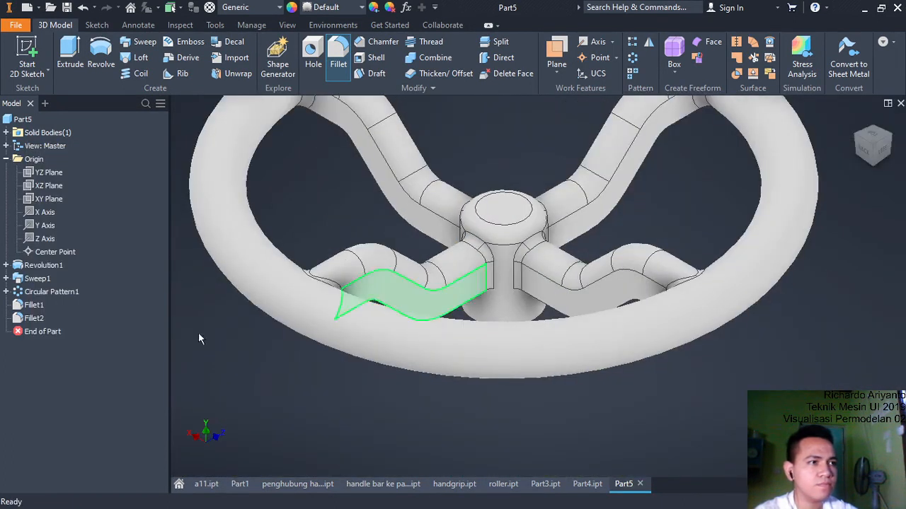
{"action": "key", "text": "alt+Tab"}
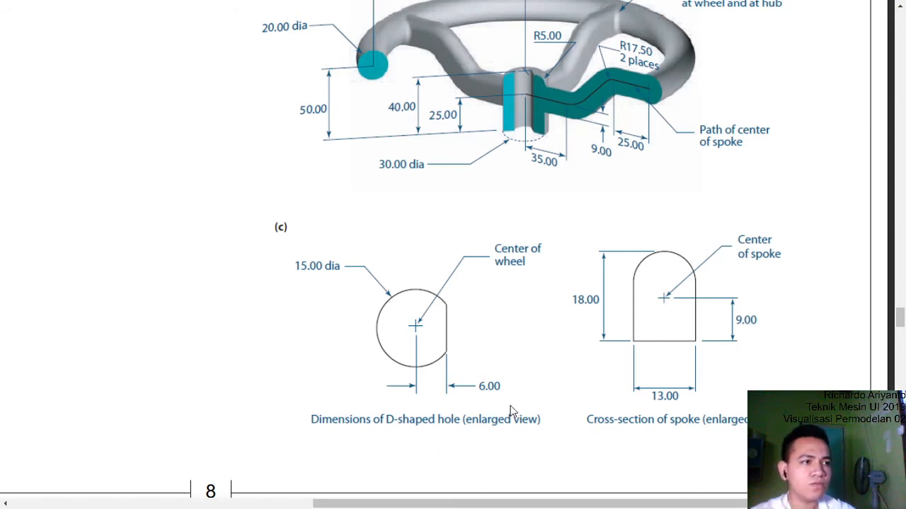
{"action": "scroll", "coordinate": [489, 289], "scroll_direction": "up", "scroll_amount": 2}
{"action": "scroll", "coordinate": [489, 275], "scroll_direction": "down", "scroll_amount": 2}
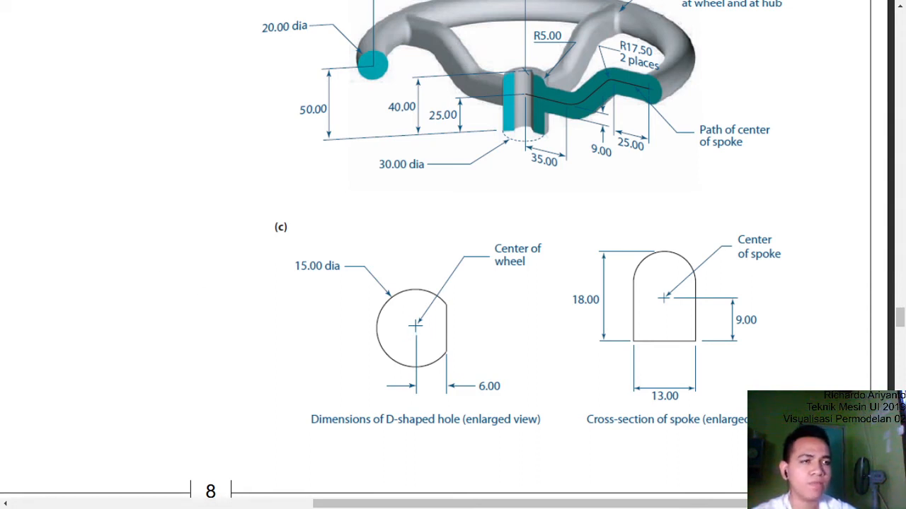
{"action": "key", "text": "alt+Tab"}
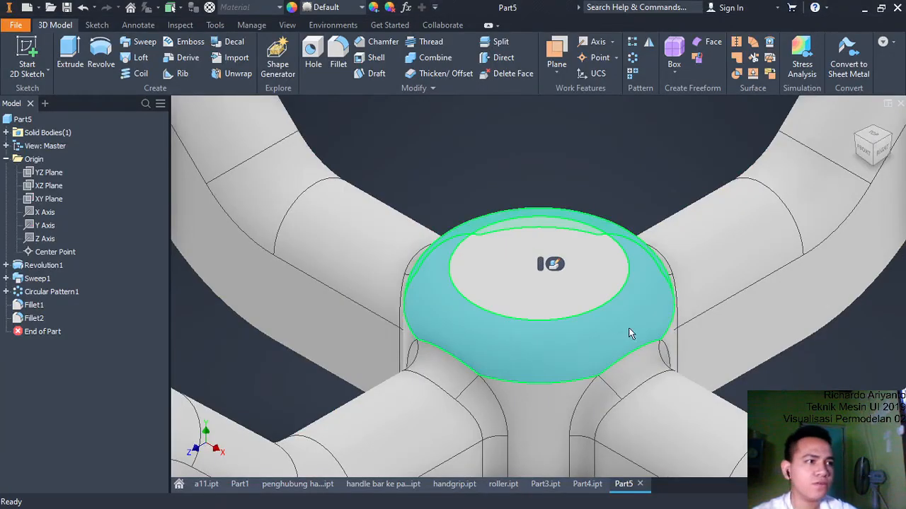
Start a sketch on the hub's flat upper face and draw a 15 mm diameter circle centred on the hub
{"action": "left_click", "coordinate": [265, 375]}
{"action": "left_click", "coordinate": [525, 283]}
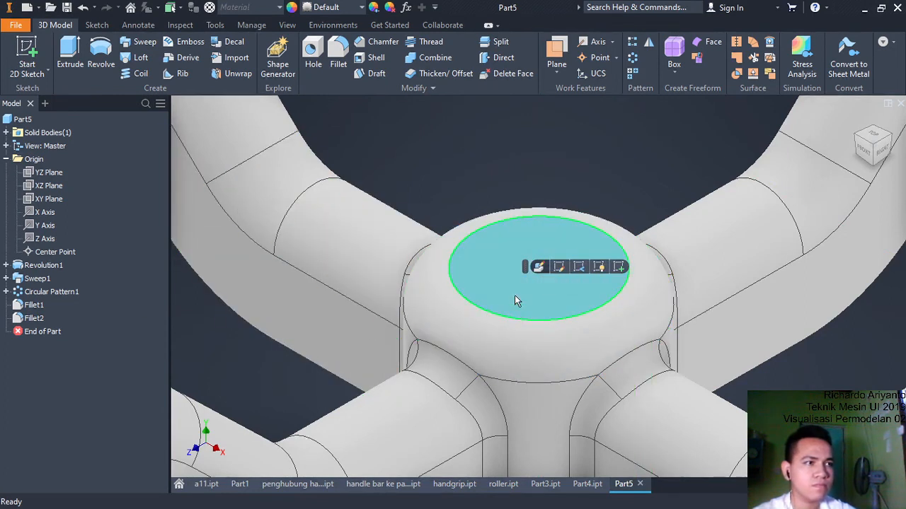
{"action": "left_click", "coordinate": [26, 47]}
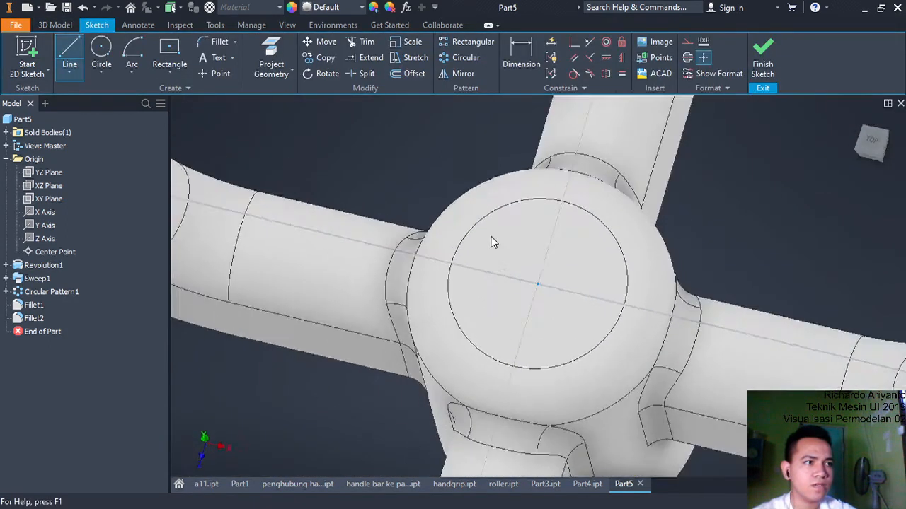
{"action": "left_click", "coordinate": [101, 53]}
{"action": "left_click", "coordinate": [538, 285]}
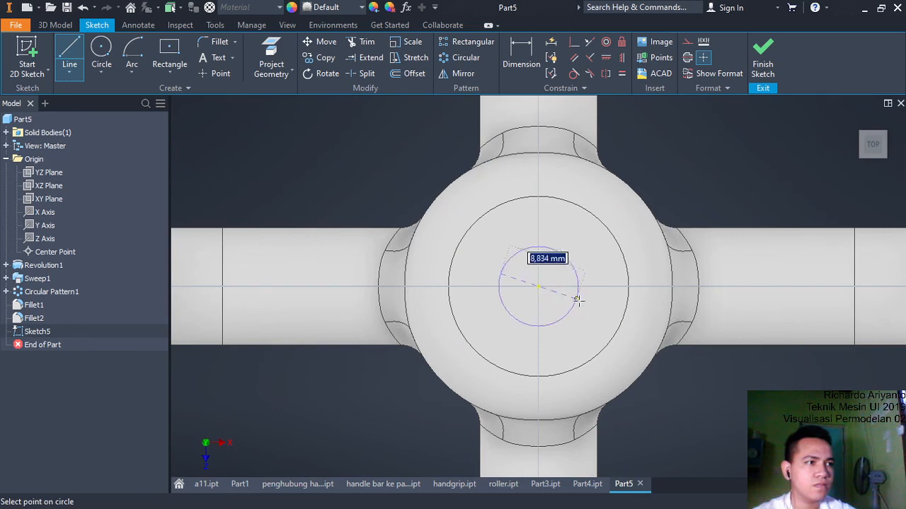
{"action": "type", "text": "5"}
{"action": "key", "text": "Return"}
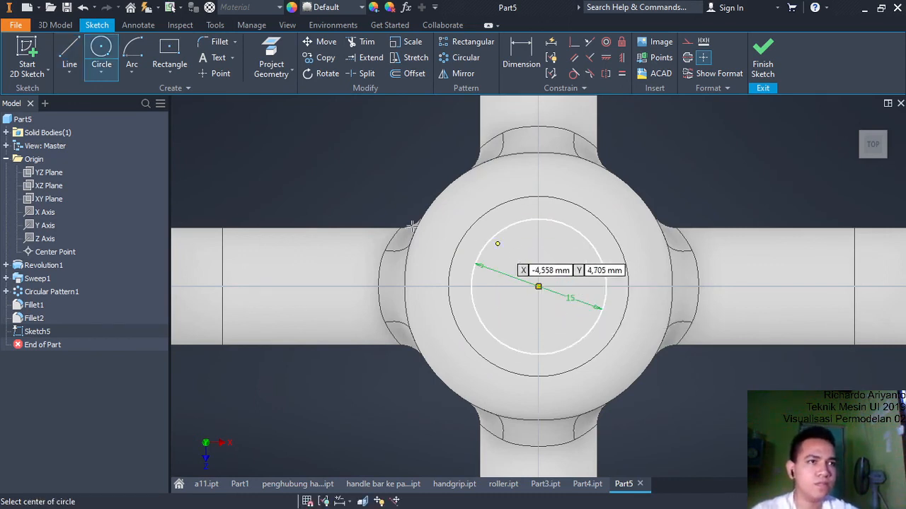
{"action": "right_click", "coordinate": [384, 200]}
{"action": "left_click", "coordinate": [425, 202]}
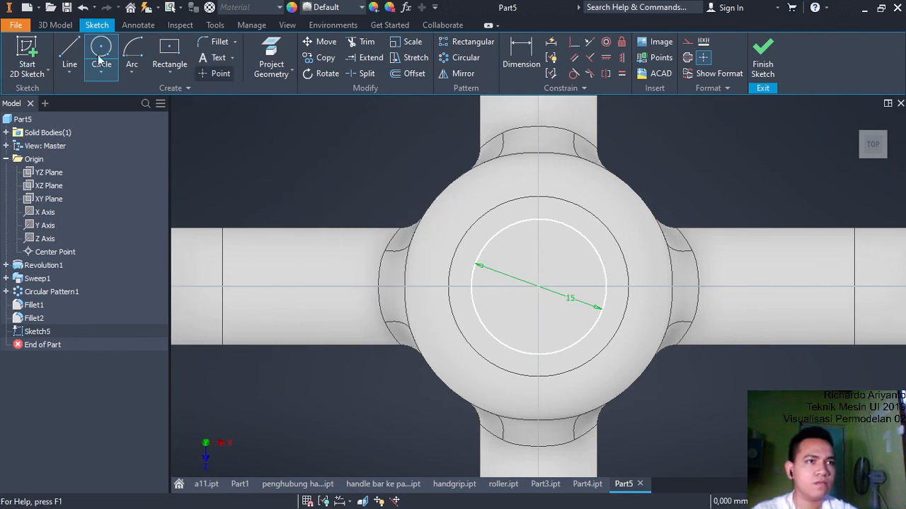
{"action": "key", "text": "l"}
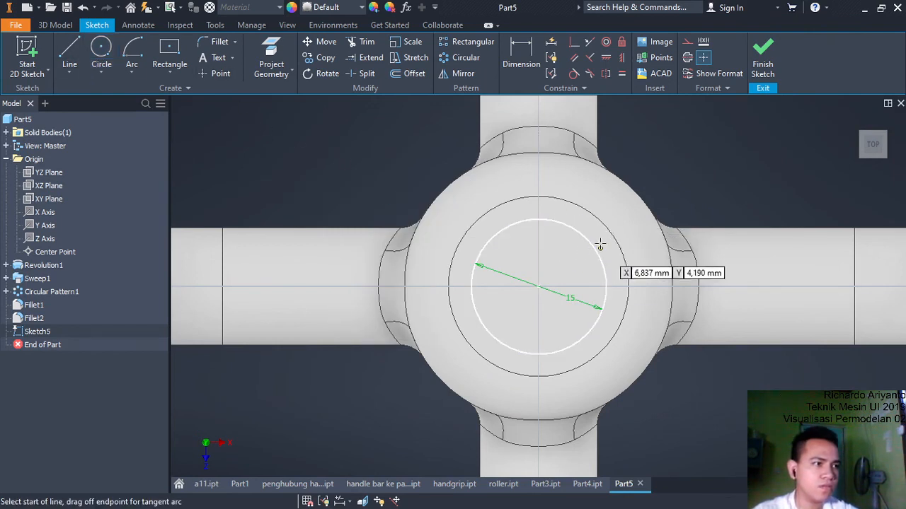
{"action": "left_click", "coordinate": [606, 286]}
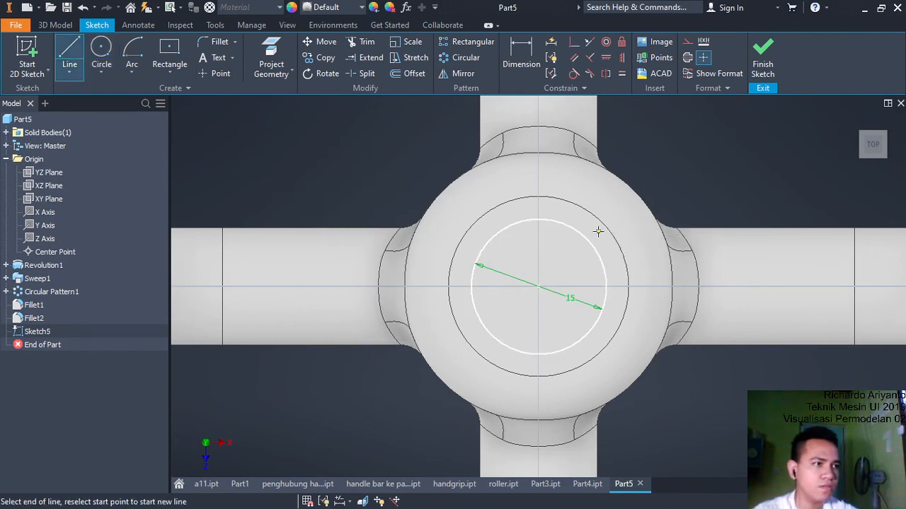
{"action": "right_click", "coordinate": [603, 327]}
{"action": "left_click", "coordinate": [562, 330]}
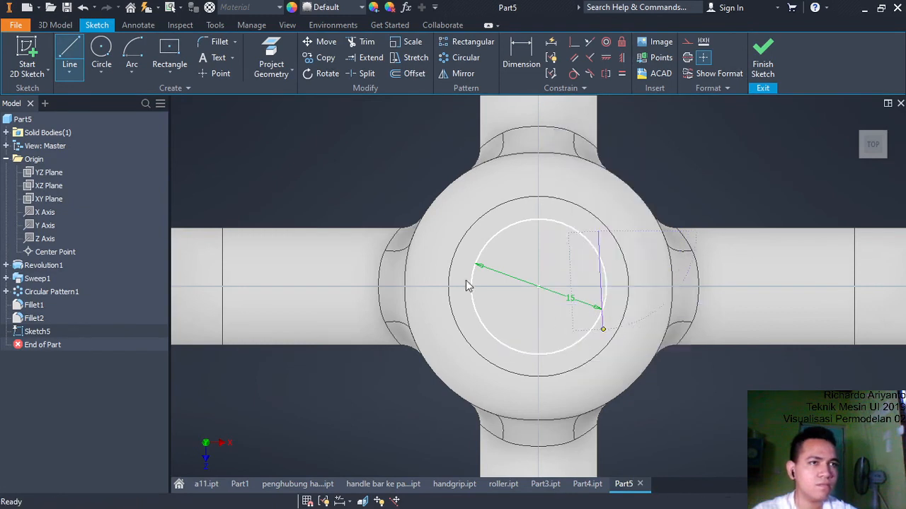
Draw a vertical line about 21 mm long touching the circle's right-hand side and extending past the circle at both ends
{"action": "key", "text": "l"}
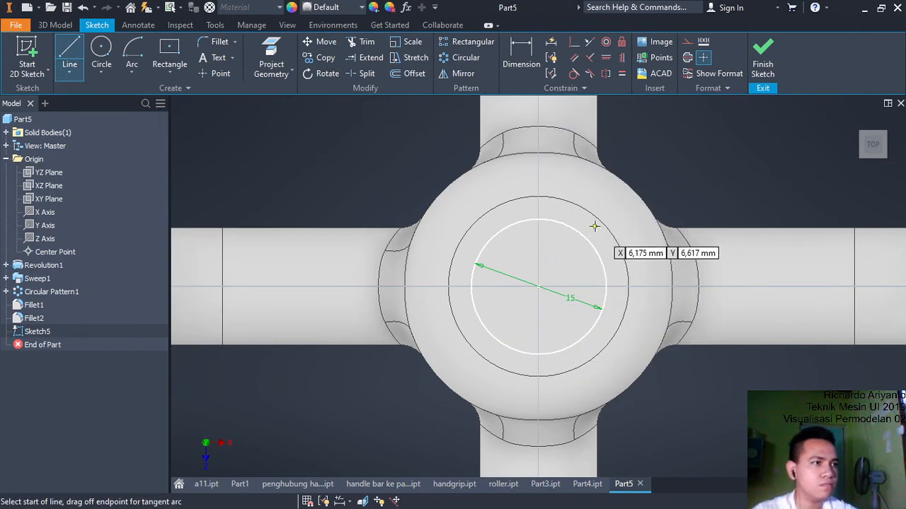
{"action": "left_click", "coordinate": [607, 191]}
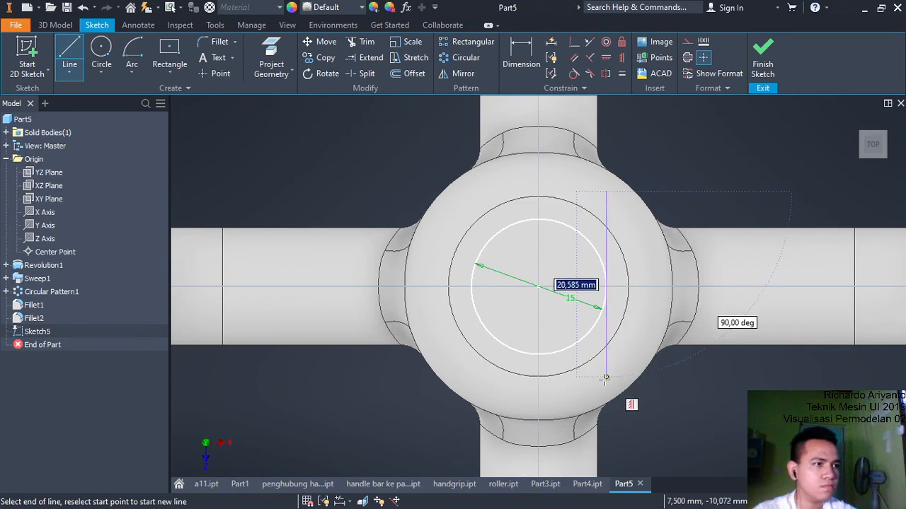
{"action": "left_click", "coordinate": [604, 380]}
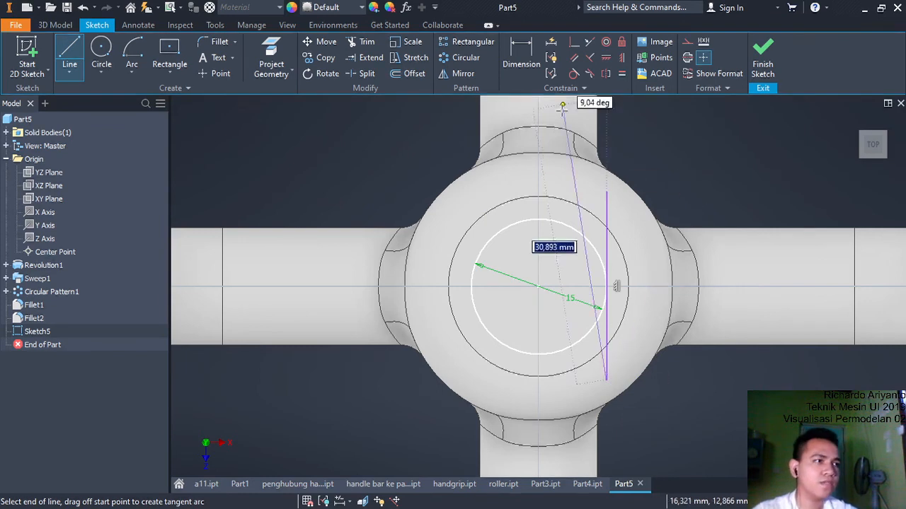
{"action": "right_click", "coordinate": [681, 220]}
{"action": "left_click", "coordinate": [736, 221]}
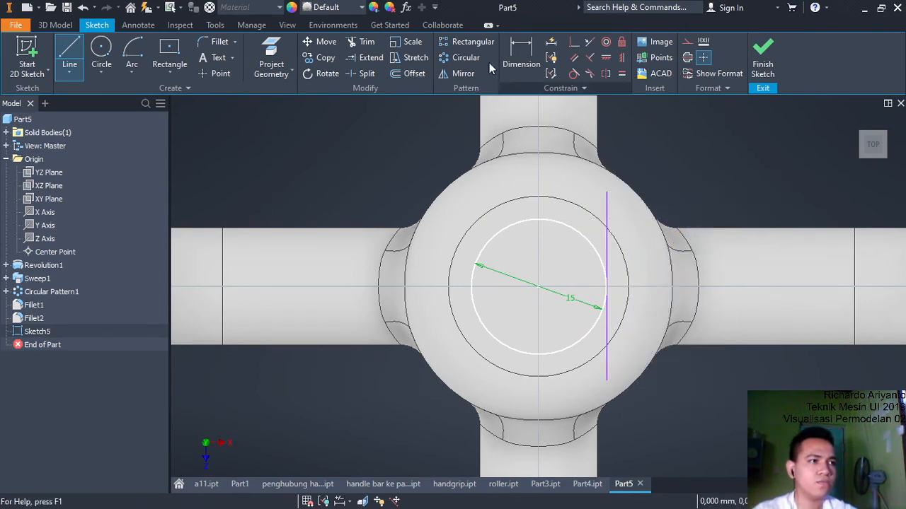
Dimension the vertical line 6 mm from the circle's centre and save the part as Part5.ipt
{"action": "left_click", "coordinate": [536, 53]}
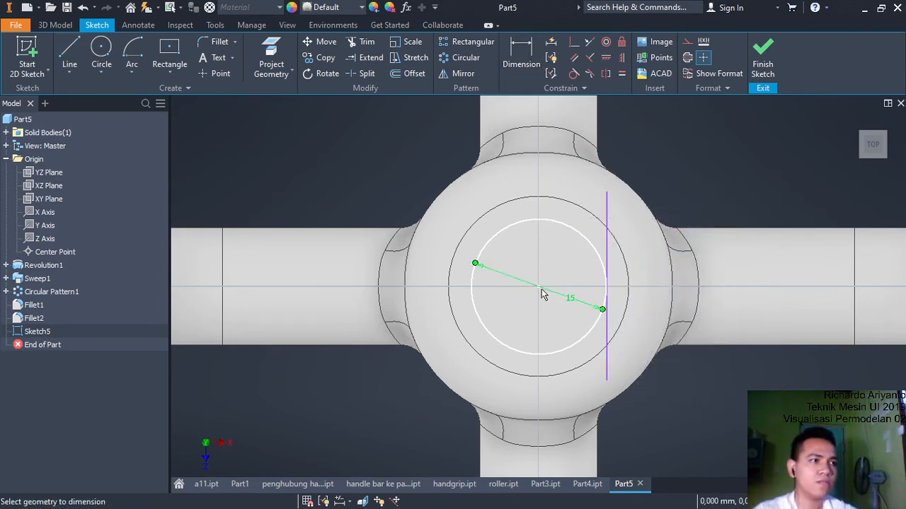
{"action": "left_click", "coordinate": [607, 264]}
{"action": "left_click", "coordinate": [576, 266]}
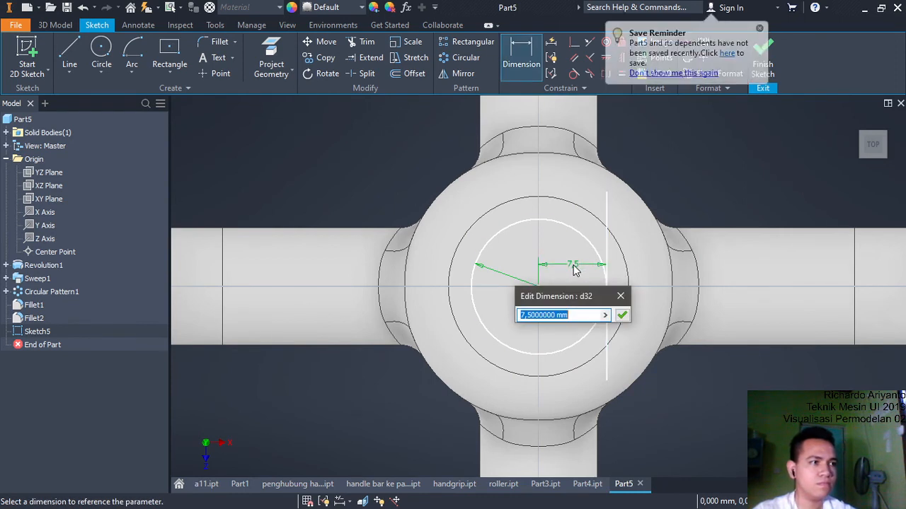
{"action": "type", "text": "6"}
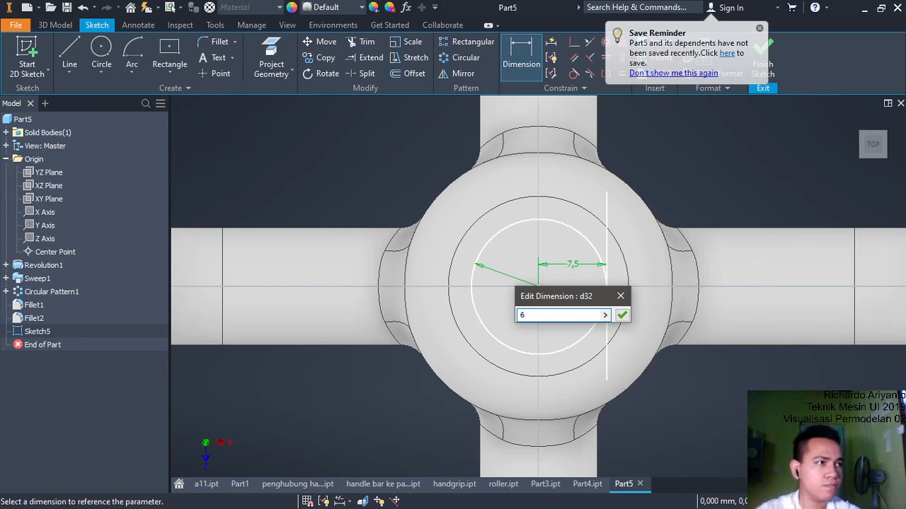
{"action": "key", "text": "Return"}
{"action": "right_click", "coordinate": [566, 269]}
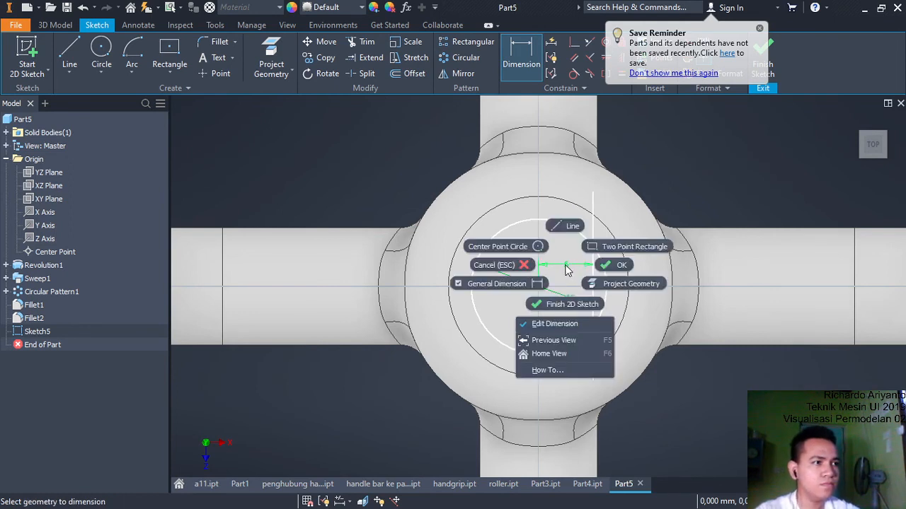
{"action": "left_click", "coordinate": [610, 266]}
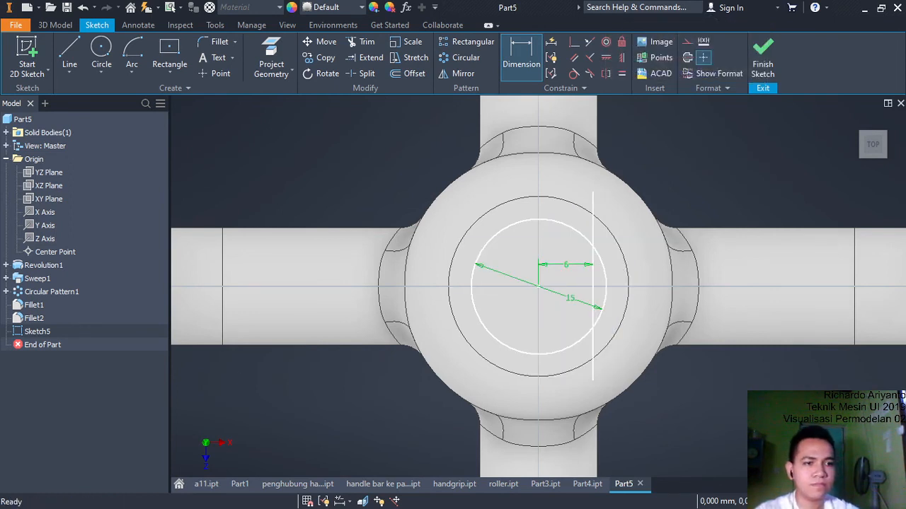
{"action": "key", "text": "ctrl+s"}
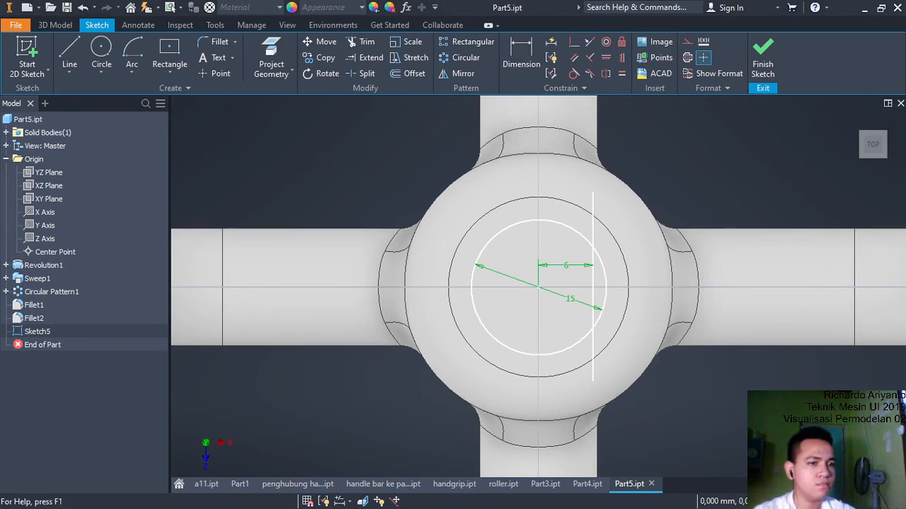
Trim both overhanging line ends and the arc beyond the vertical line to leave a closed D-shaped profile
{"action": "left_click", "coordinate": [364, 41]}
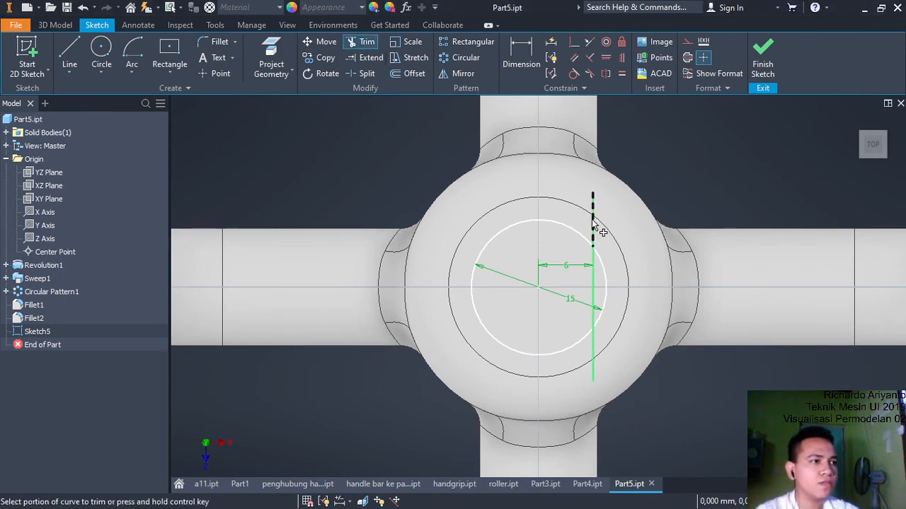
{"action": "left_click", "coordinate": [593, 225]}
{"action": "left_click", "coordinate": [607, 280]}
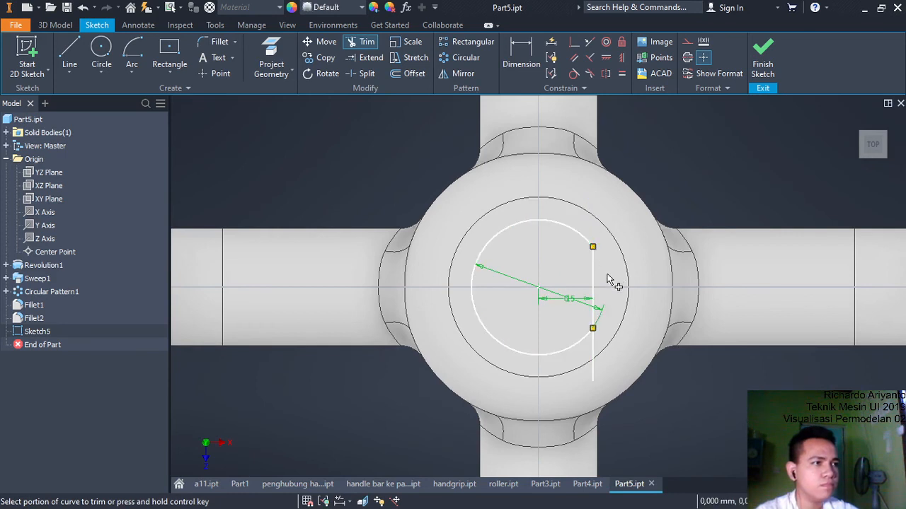
{"action": "left_click", "coordinate": [595, 354]}
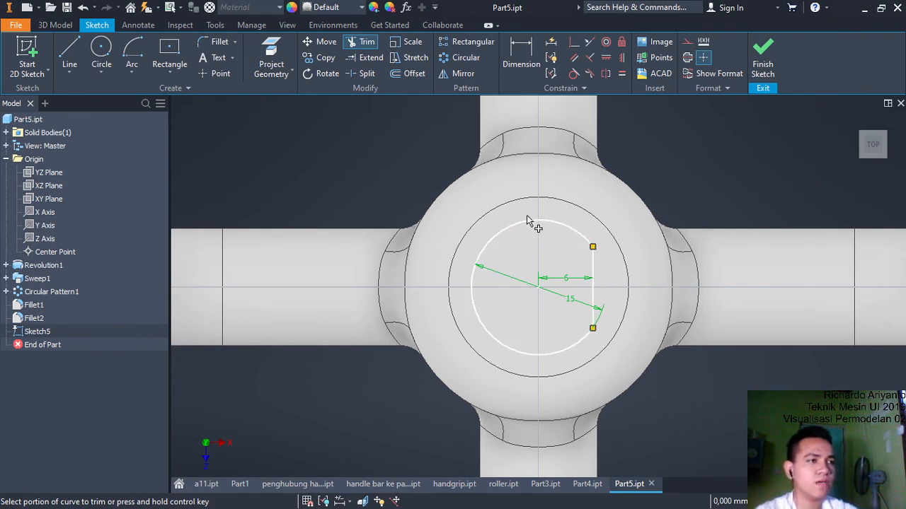
End the trimming and finish the D-shaped profile sketch on the hub's upper face
{"action": "right_click", "coordinate": [617, 287]}
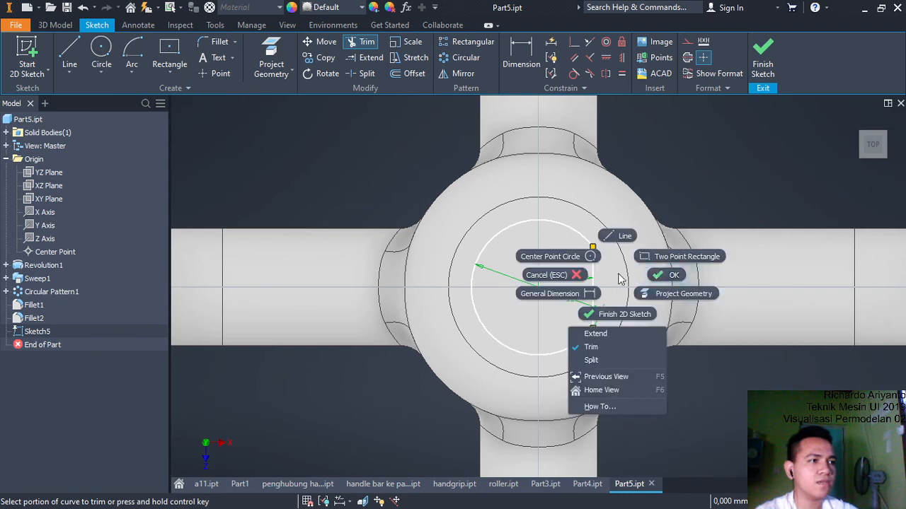
{"action": "left_click", "coordinate": [667, 276]}
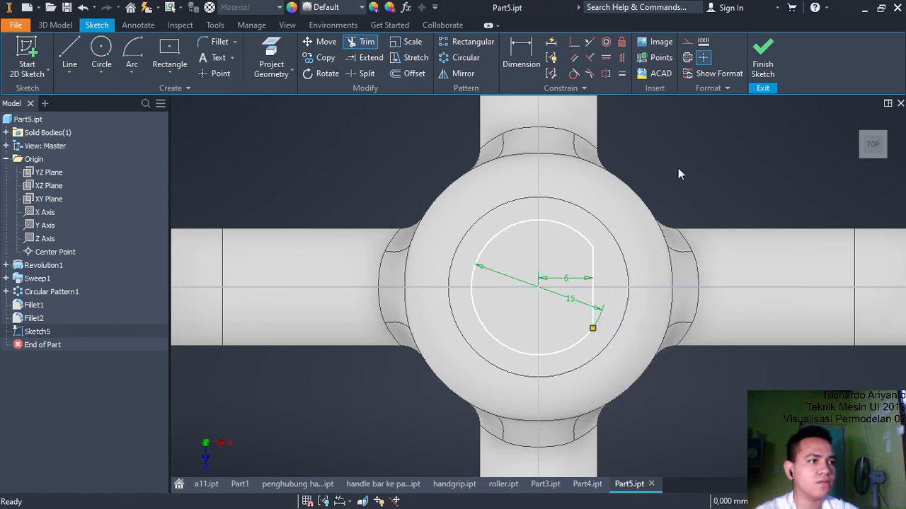
{"action": "left_click", "coordinate": [760, 68]}
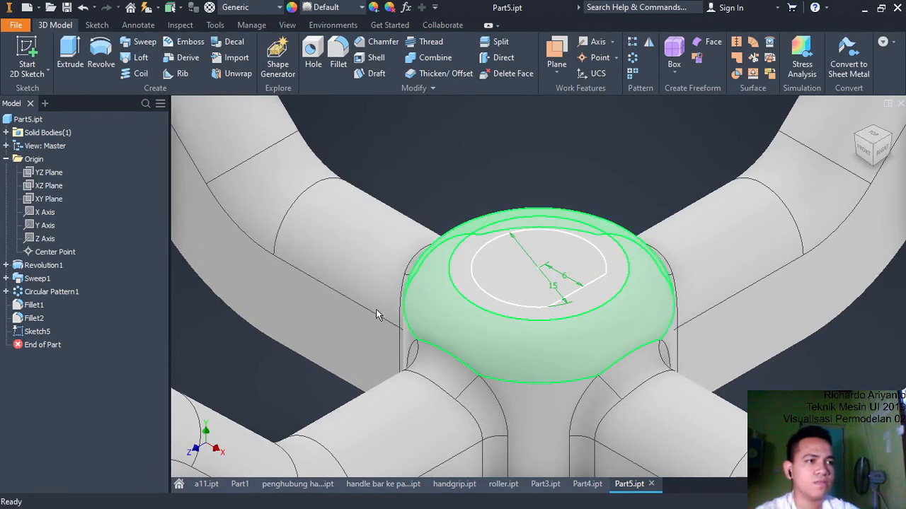
Extrude the D-shaped profile as a cut down through the hub, ending at the hub's flat lower face
{"action": "left_click", "coordinate": [68, 62]}
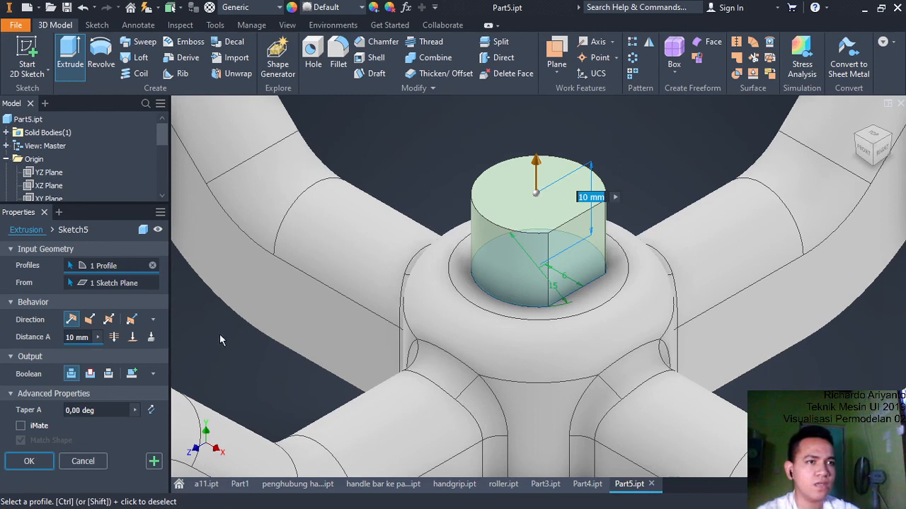
{"action": "left_click", "coordinate": [90, 322]}
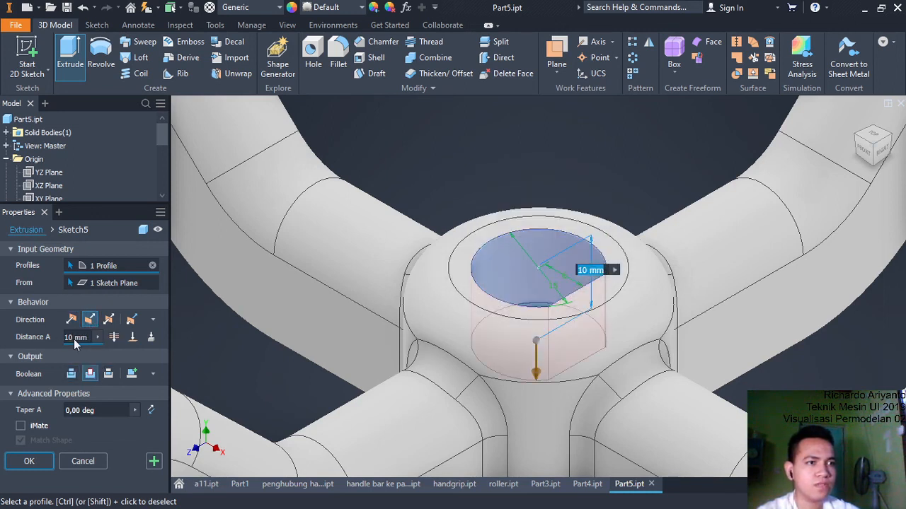
{"action": "left_click", "coordinate": [132, 340]}
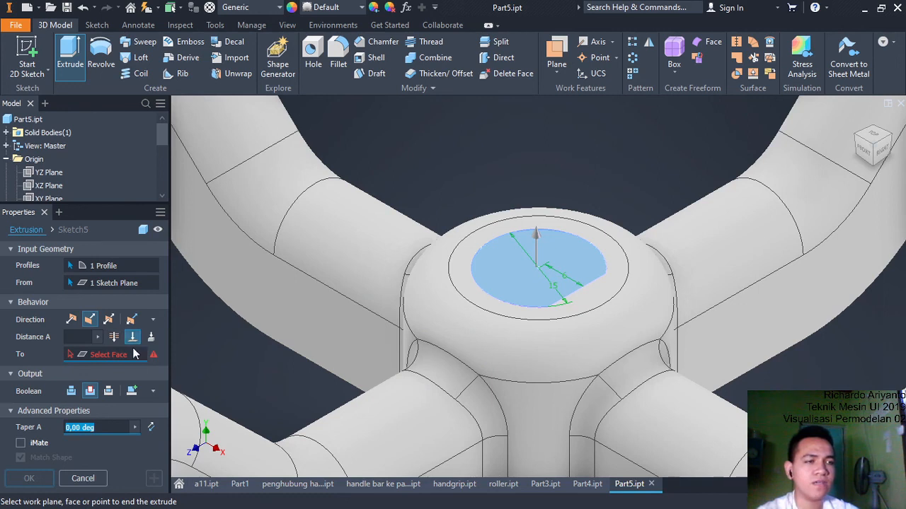
{"action": "left_click", "coordinate": [874, 168]}
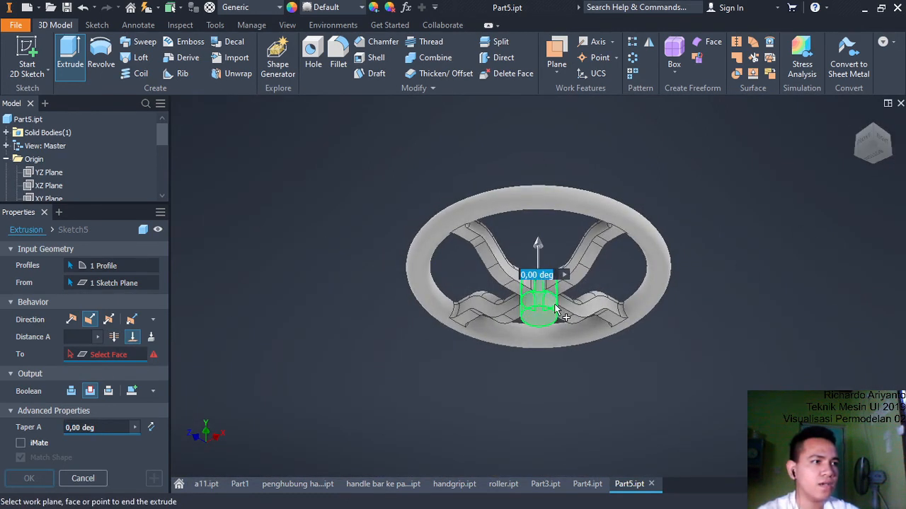
{"action": "scroll", "coordinate": [554, 311], "scroll_direction": "up", "scroll_amount": 5}
{"action": "scroll", "coordinate": [550, 306], "scroll_direction": "up", "scroll_amount": 3}
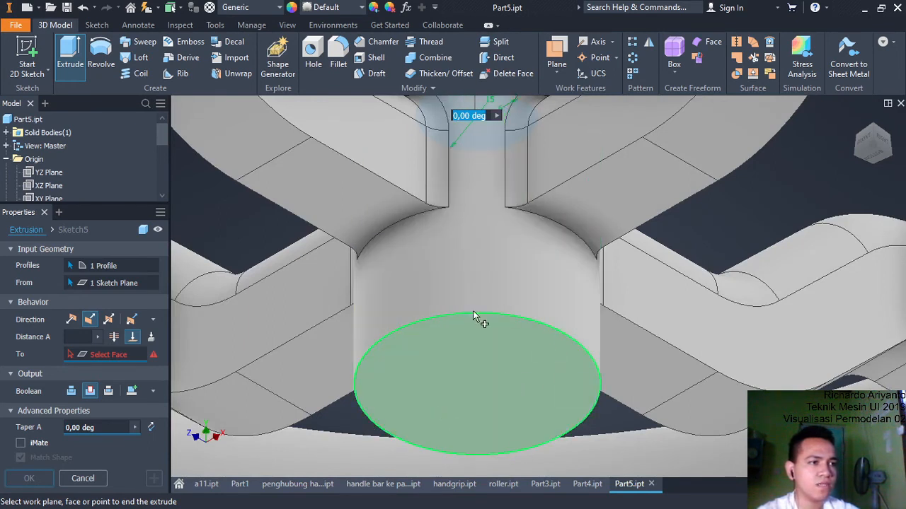
{"action": "left_click", "coordinate": [485, 386]}
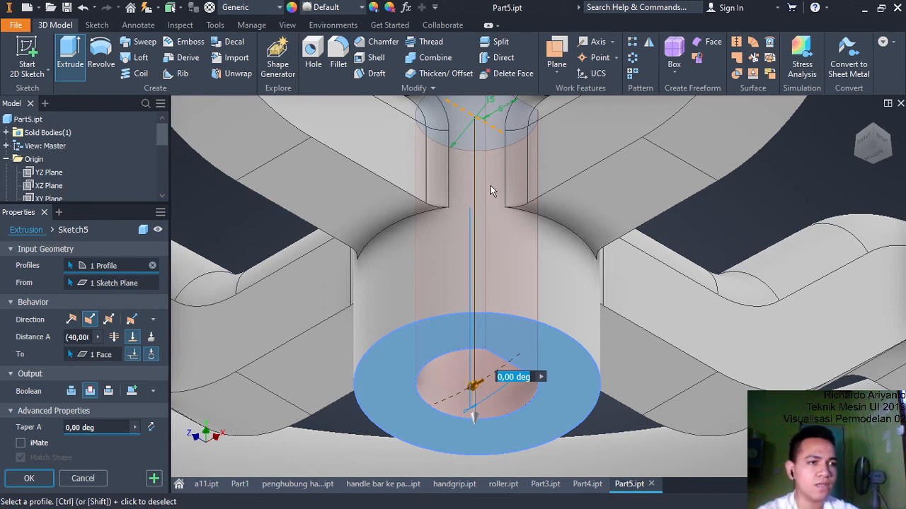
{"action": "left_click", "coordinate": [29, 479]}
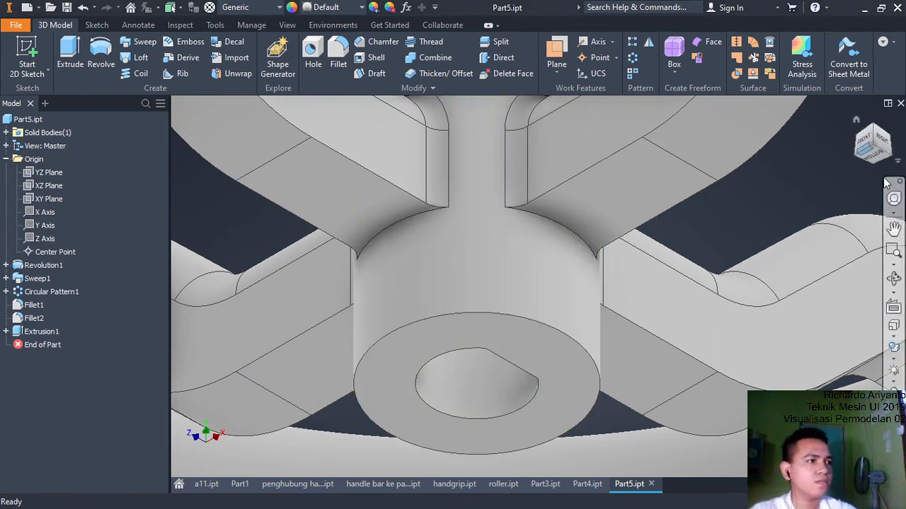
Show the whole handwheel in the home view and minimize the ribbon to its compact form
{"action": "left_click", "coordinate": [856, 122]}
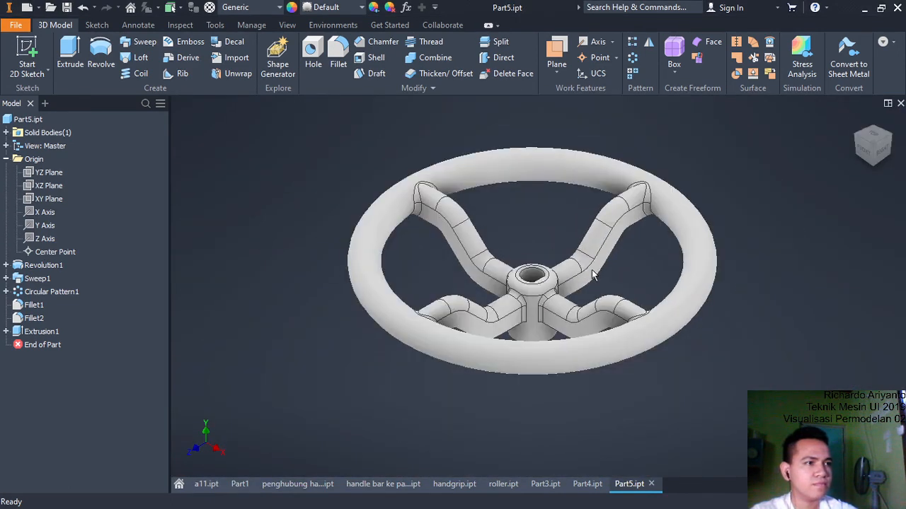
{"action": "scroll", "coordinate": [593, 272], "scroll_direction": "up", "scroll_amount": 3}
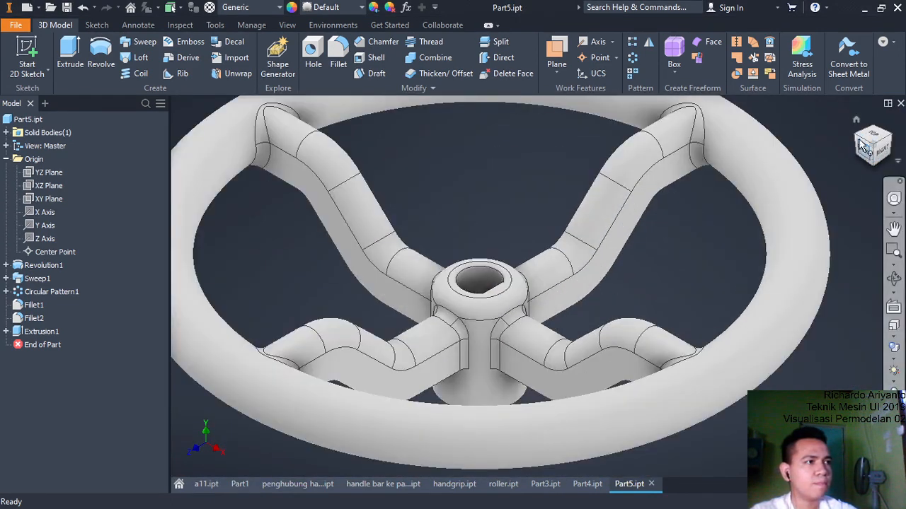
{"action": "double_click", "coordinate": [61, 26]}
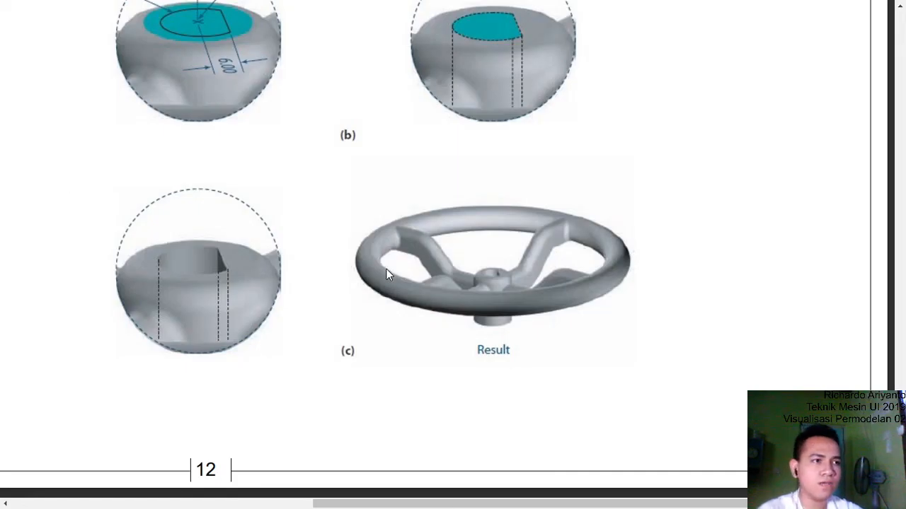
Switch to the PDF and examine the Result picture of the finished handwheel on page 12
{"action": "scroll", "coordinate": [429, 290], "scroll_direction": "up", "scroll_amount": 2}
{"action": "scroll", "coordinate": [436, 297], "scroll_direction": "down", "scroll_amount": 2}
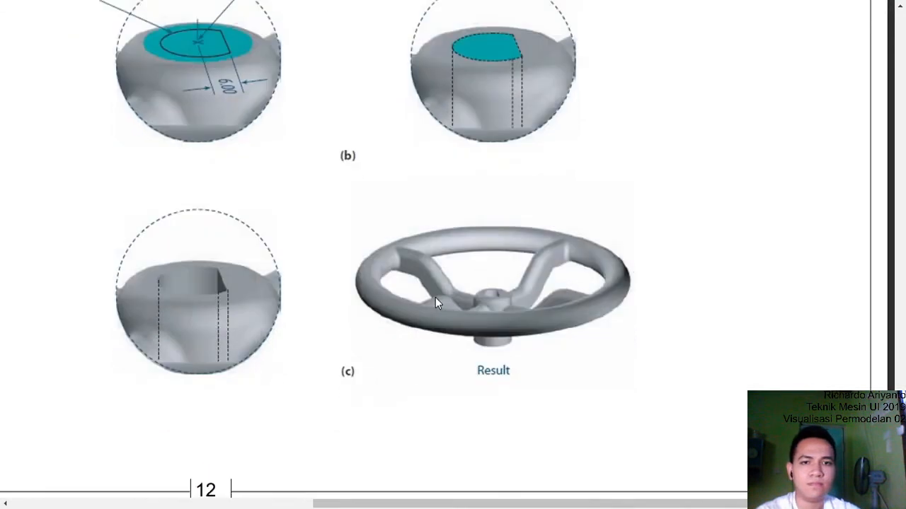
{"action": "scroll", "coordinate": [588, 259], "scroll_direction": "up", "scroll_amount": 3, "text": "ctrl"}
{"action": "left_click_drag", "start_coordinate": [531, 275], "coordinate": [324, 321]}
{"action": "left_click_drag", "start_coordinate": [189, 324], "coordinate": [301, 323]}
{"action": "scroll", "coordinate": [301, 324], "scroll_direction": "down", "scroll_amount": 1}
{"action": "scroll", "coordinate": [301, 322], "scroll_direction": "down", "scroll_amount": 1}
{"action": "scroll", "coordinate": [300, 320], "scroll_direction": "up", "scroll_amount": 1}
{"action": "scroll", "coordinate": [302, 323], "scroll_direction": "up", "scroll_amount": 1}
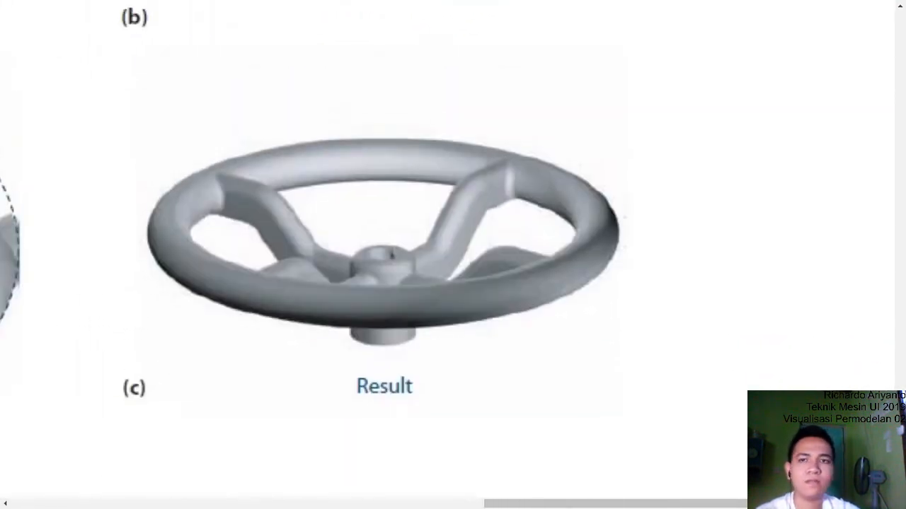
Switch back to Inventor and set the handwheel's visual style to shaded without visible edges
{"action": "key", "text": "alt+Tab"}
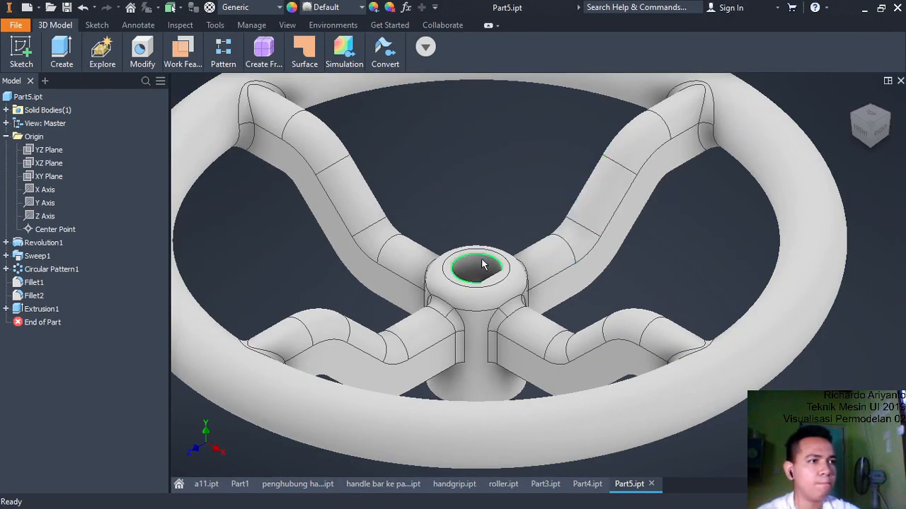
{"action": "key", "text": "F4"}
{"action": "left_click_drag", "start_coordinate": [466, 262], "coordinate": [354, 344]}
{"action": "key", "text": "Escape"}
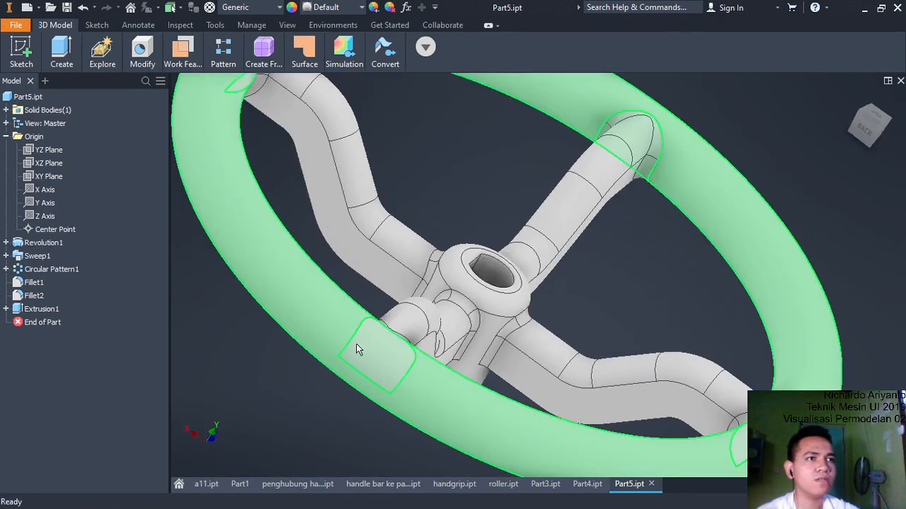
{"action": "left_click", "coordinate": [287, 25]}
{"action": "mouse_move", "coordinate": [79, 62]}
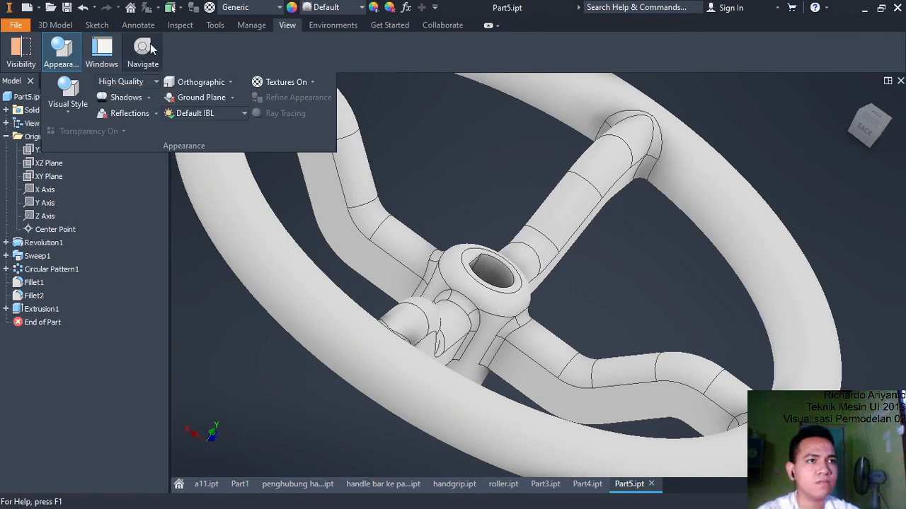
{"action": "left_click", "coordinate": [190, 82]}
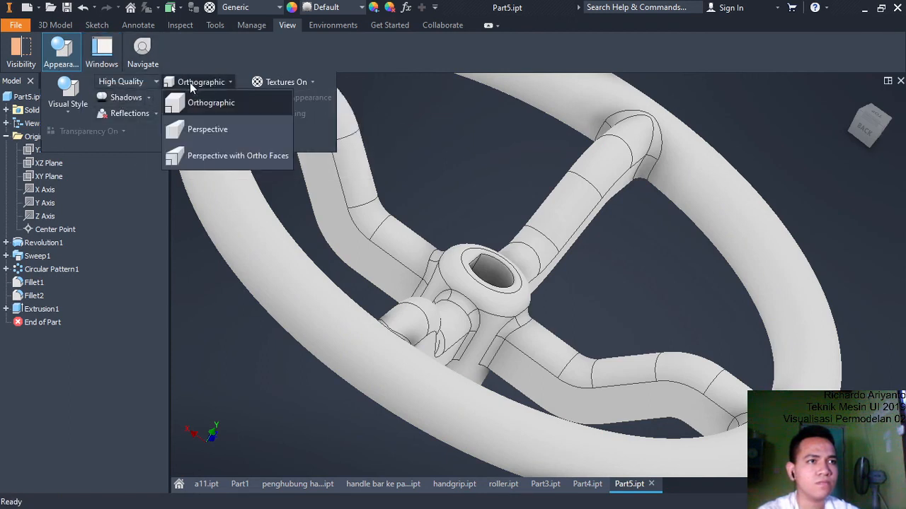
{"action": "left_click", "coordinate": [78, 103]}
{"action": "left_click", "coordinate": [97, 161]}
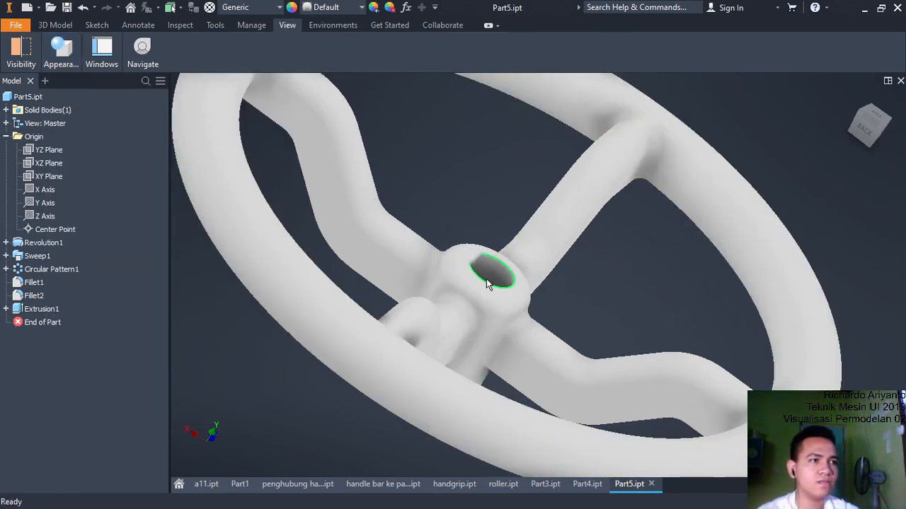
{"action": "middle_click_drag", "start_coordinate": [487, 284], "coordinate": [412, 366], "text": "shift"}
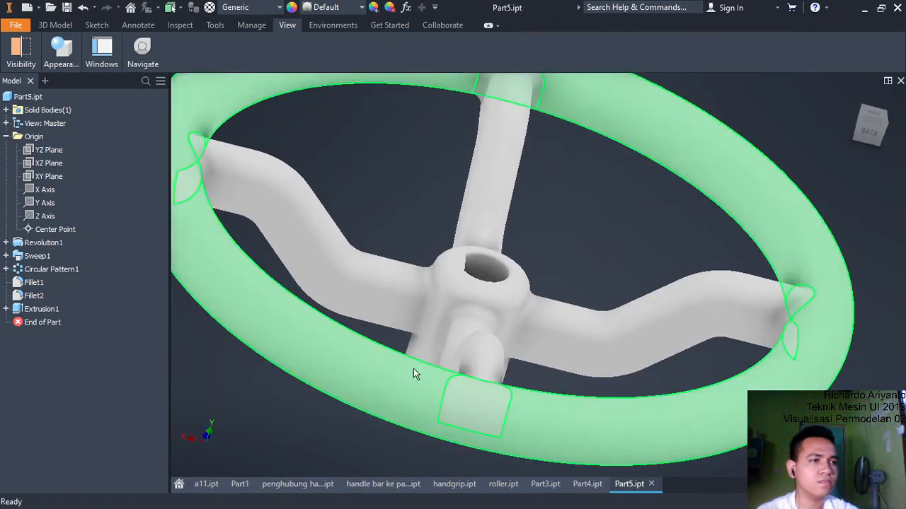